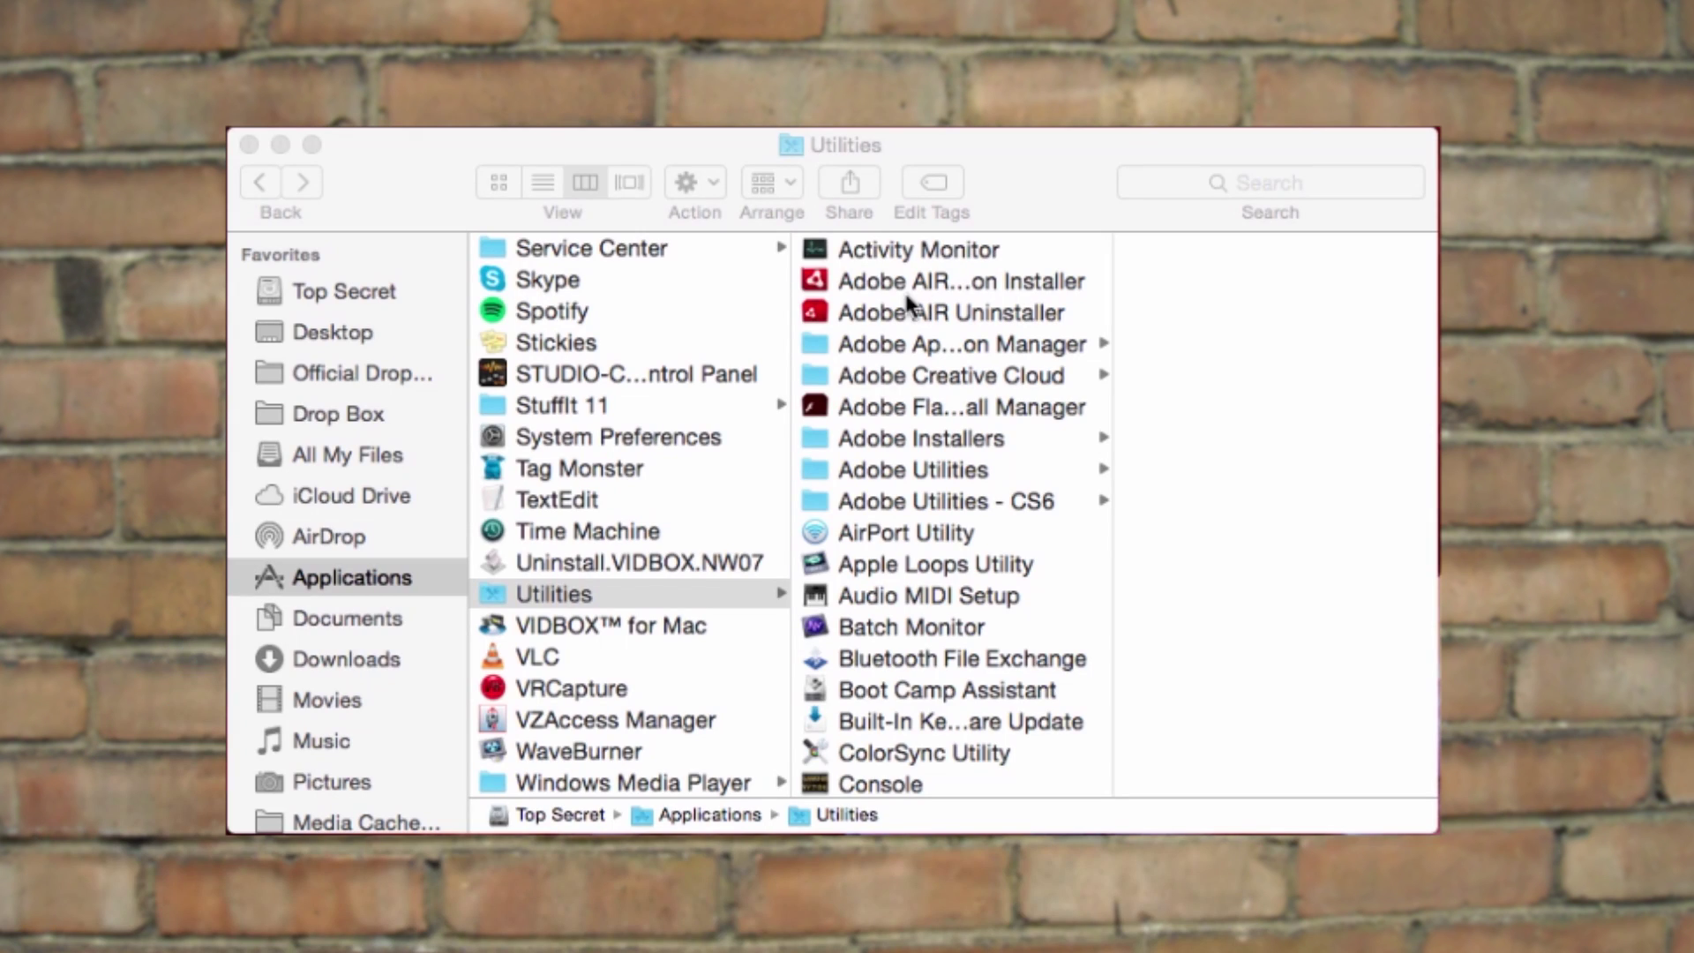
# - Bring Finder forward and select Audio MIDI Setup in the Utilities folder
pyautogui.click(395, 566)
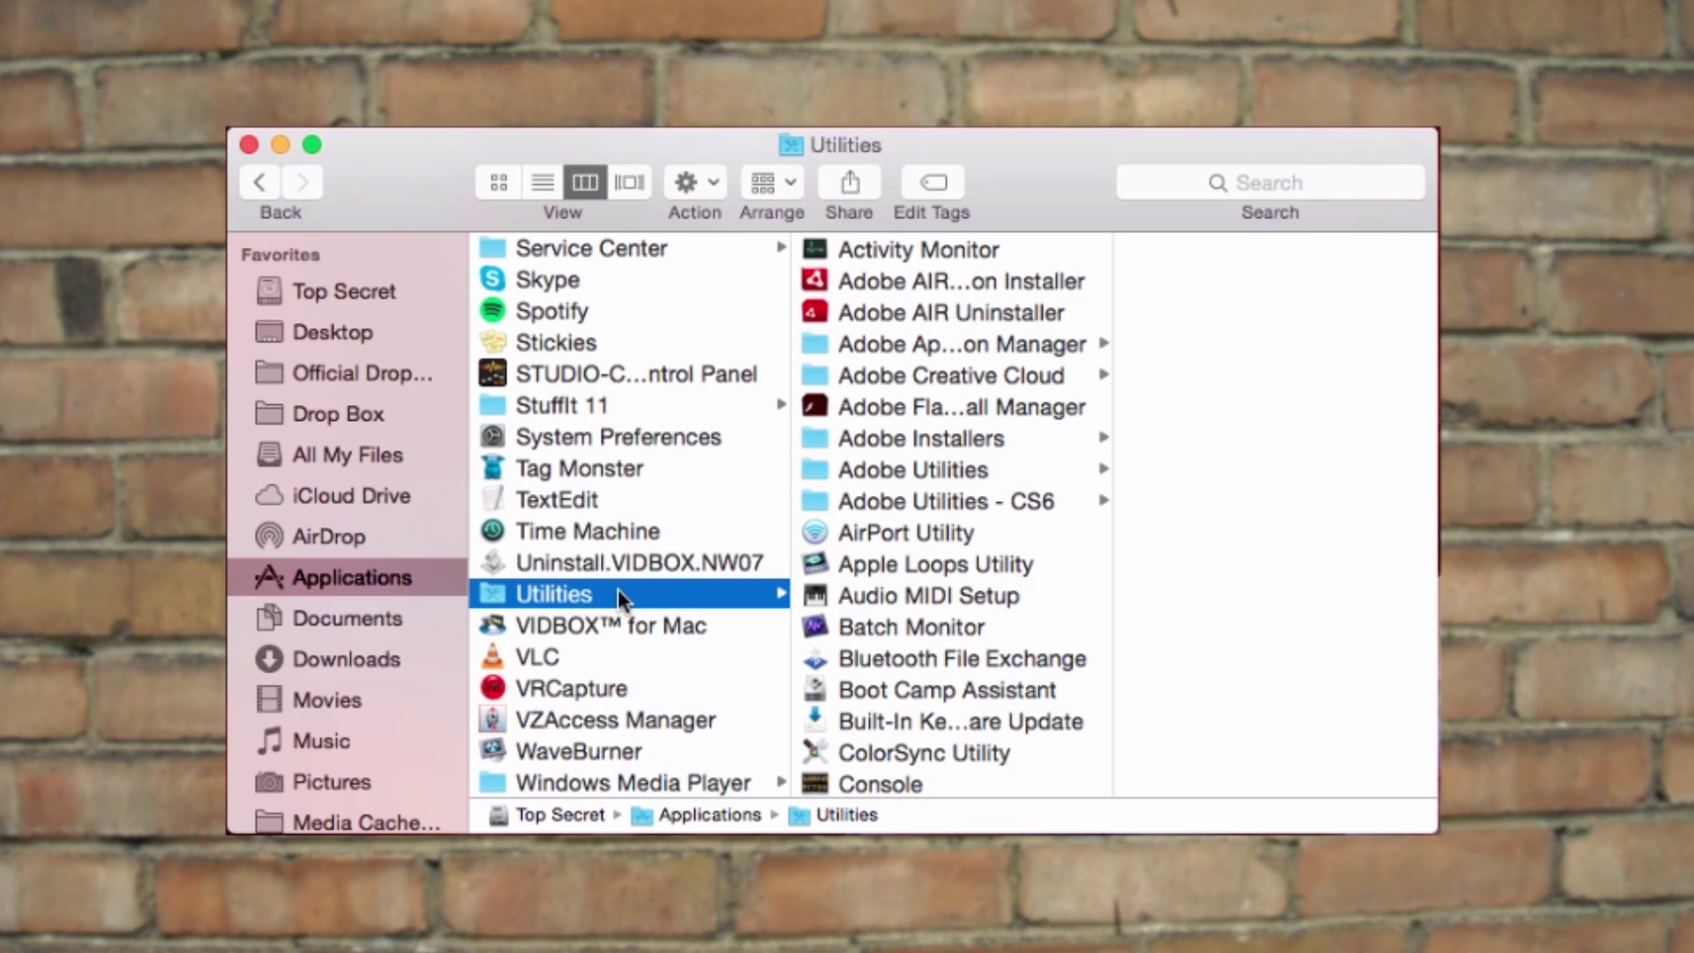
pyautogui.click(902, 595)
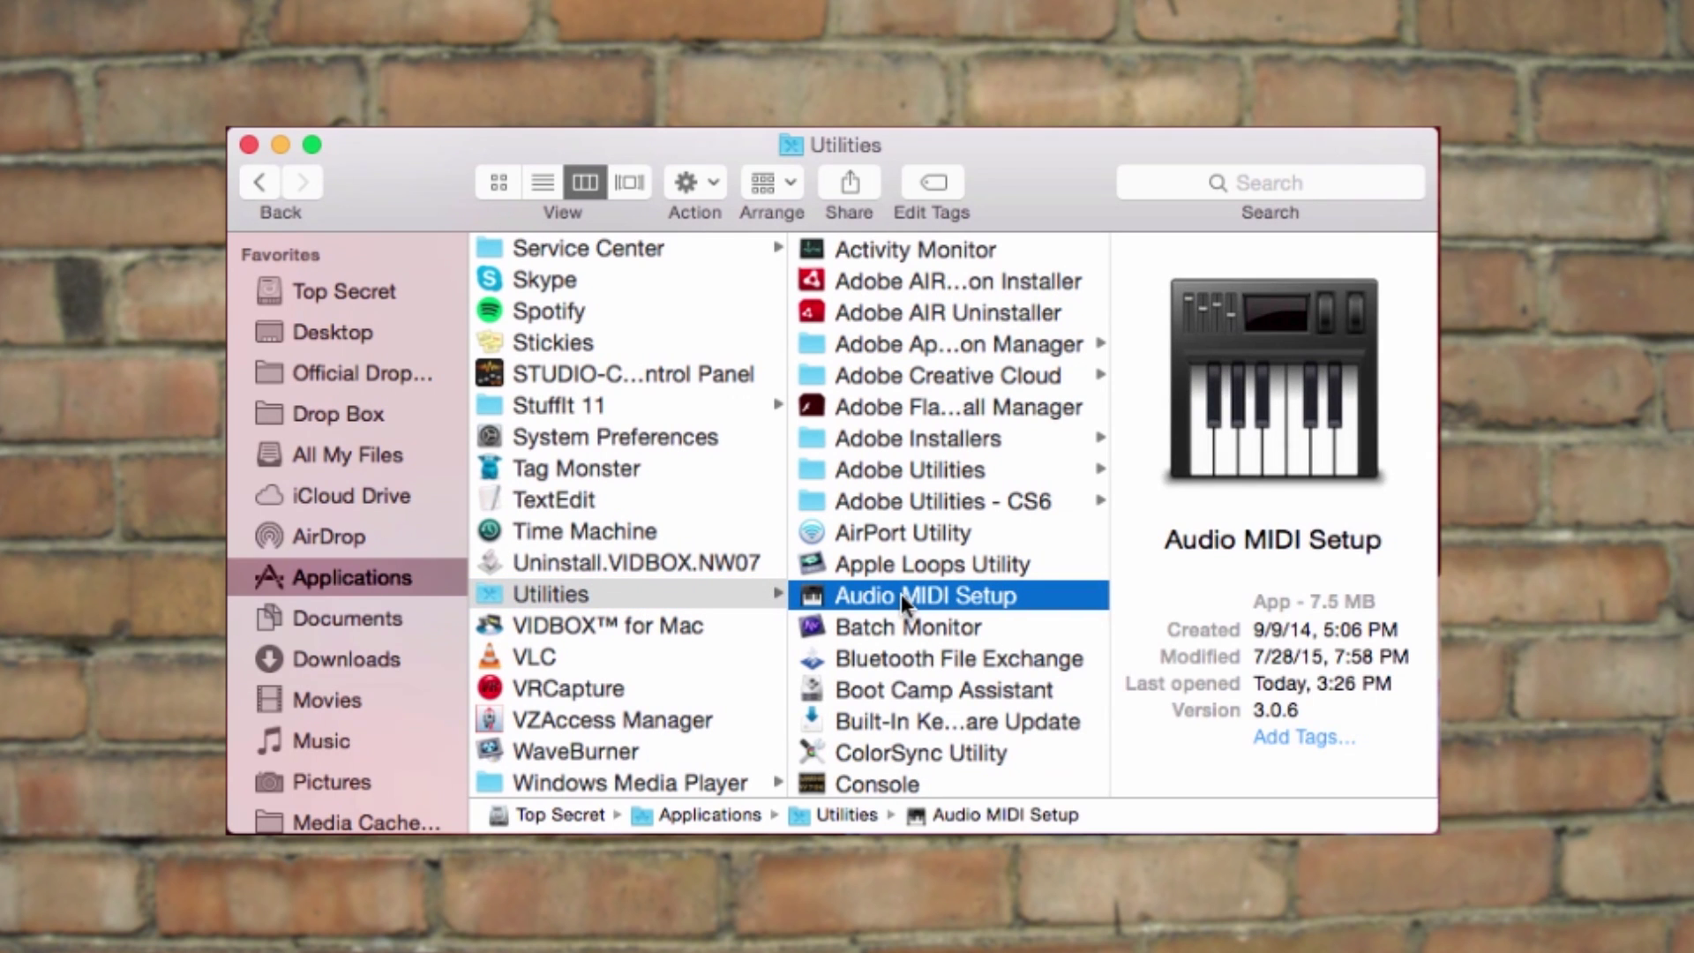
# - Launch Audio MIDI Setup and view the QUAD-CAPTURE, SYSTEM-1 and JD-Xi device settings
pyautogui.doubleClick(902, 595)
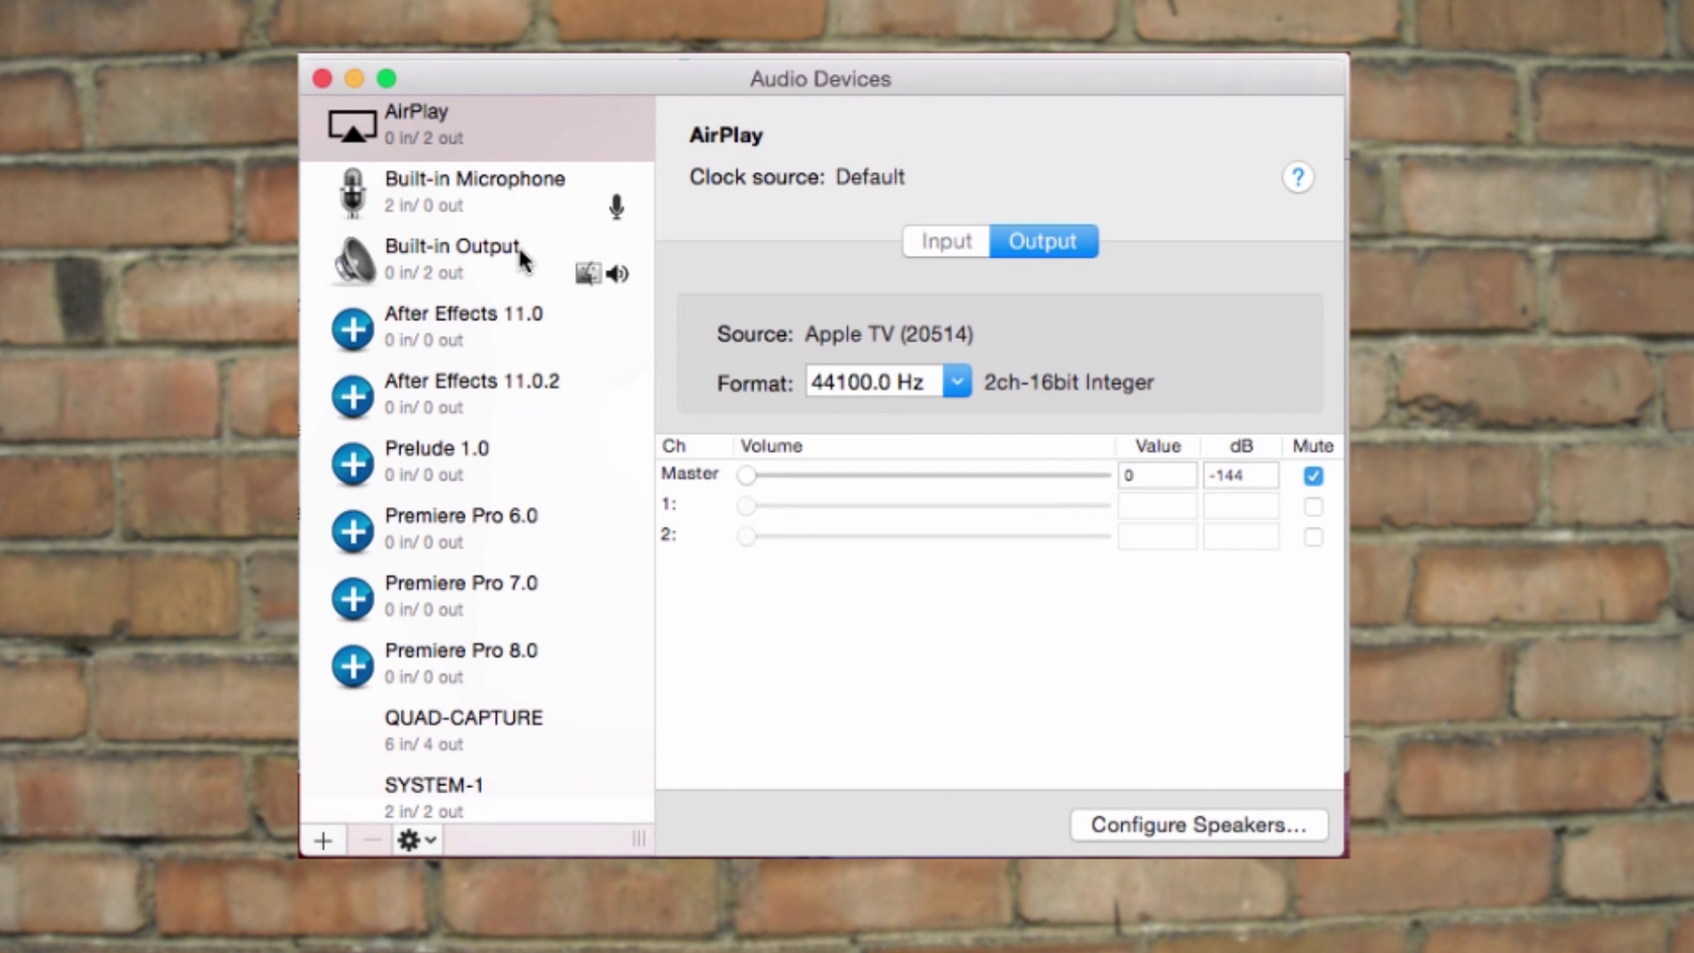
pyautogui.scroll(-1, 522, 260)
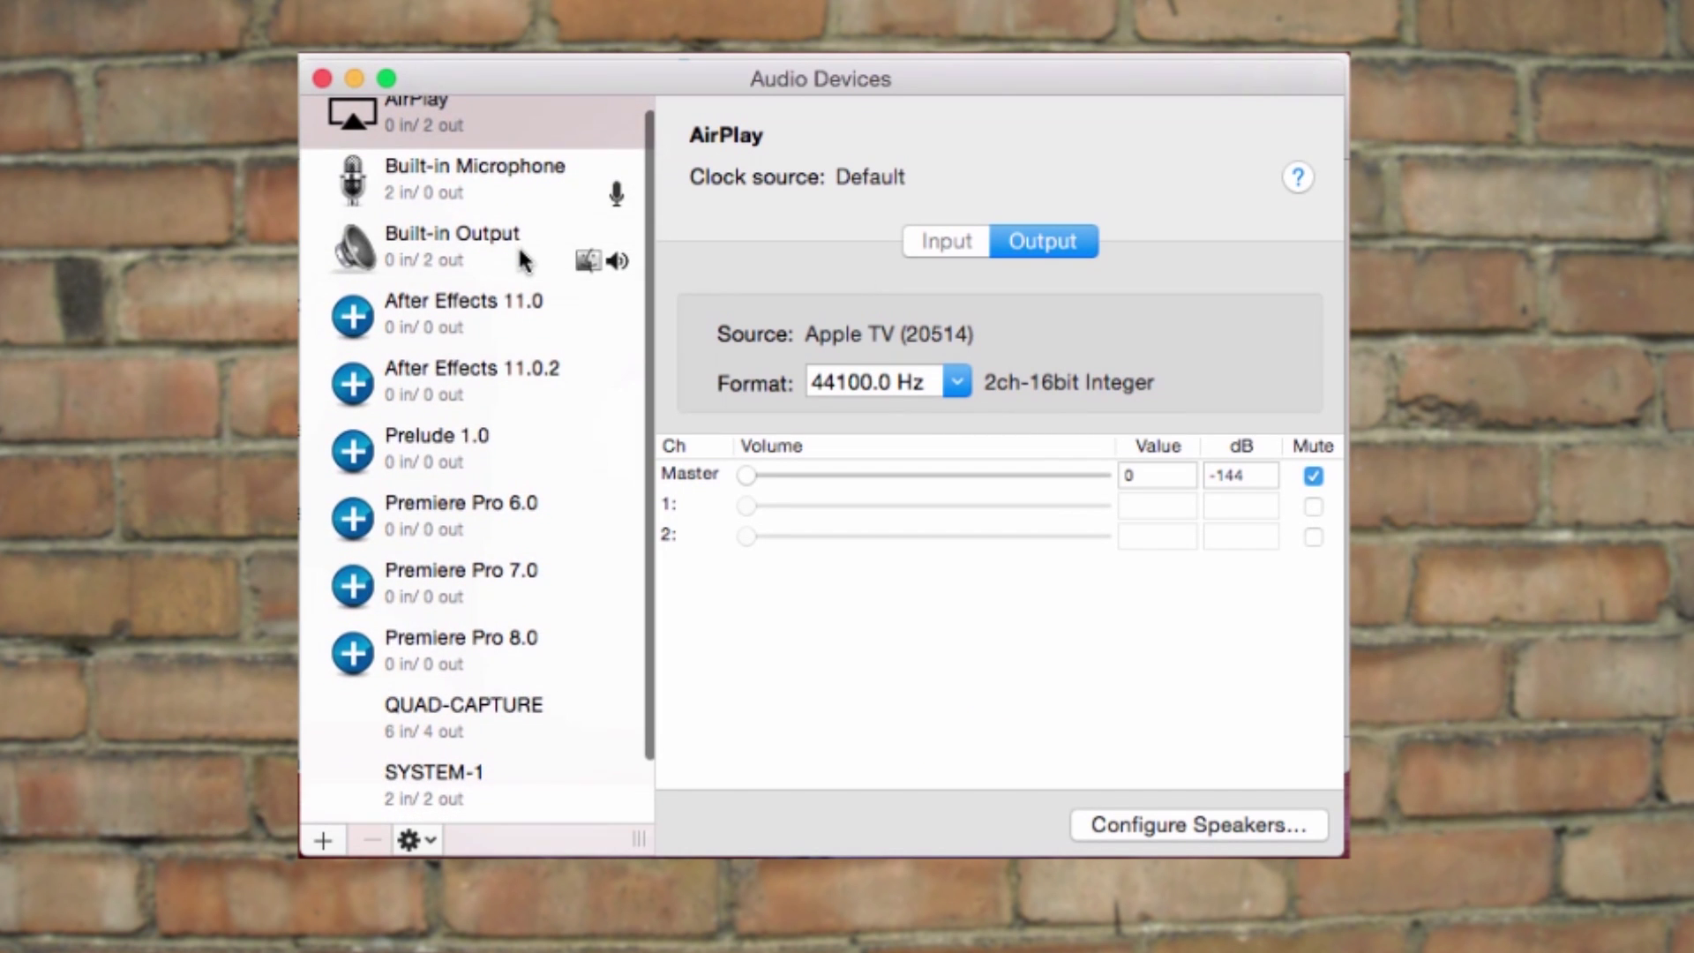
pyautogui.scroll(1, 523, 259)
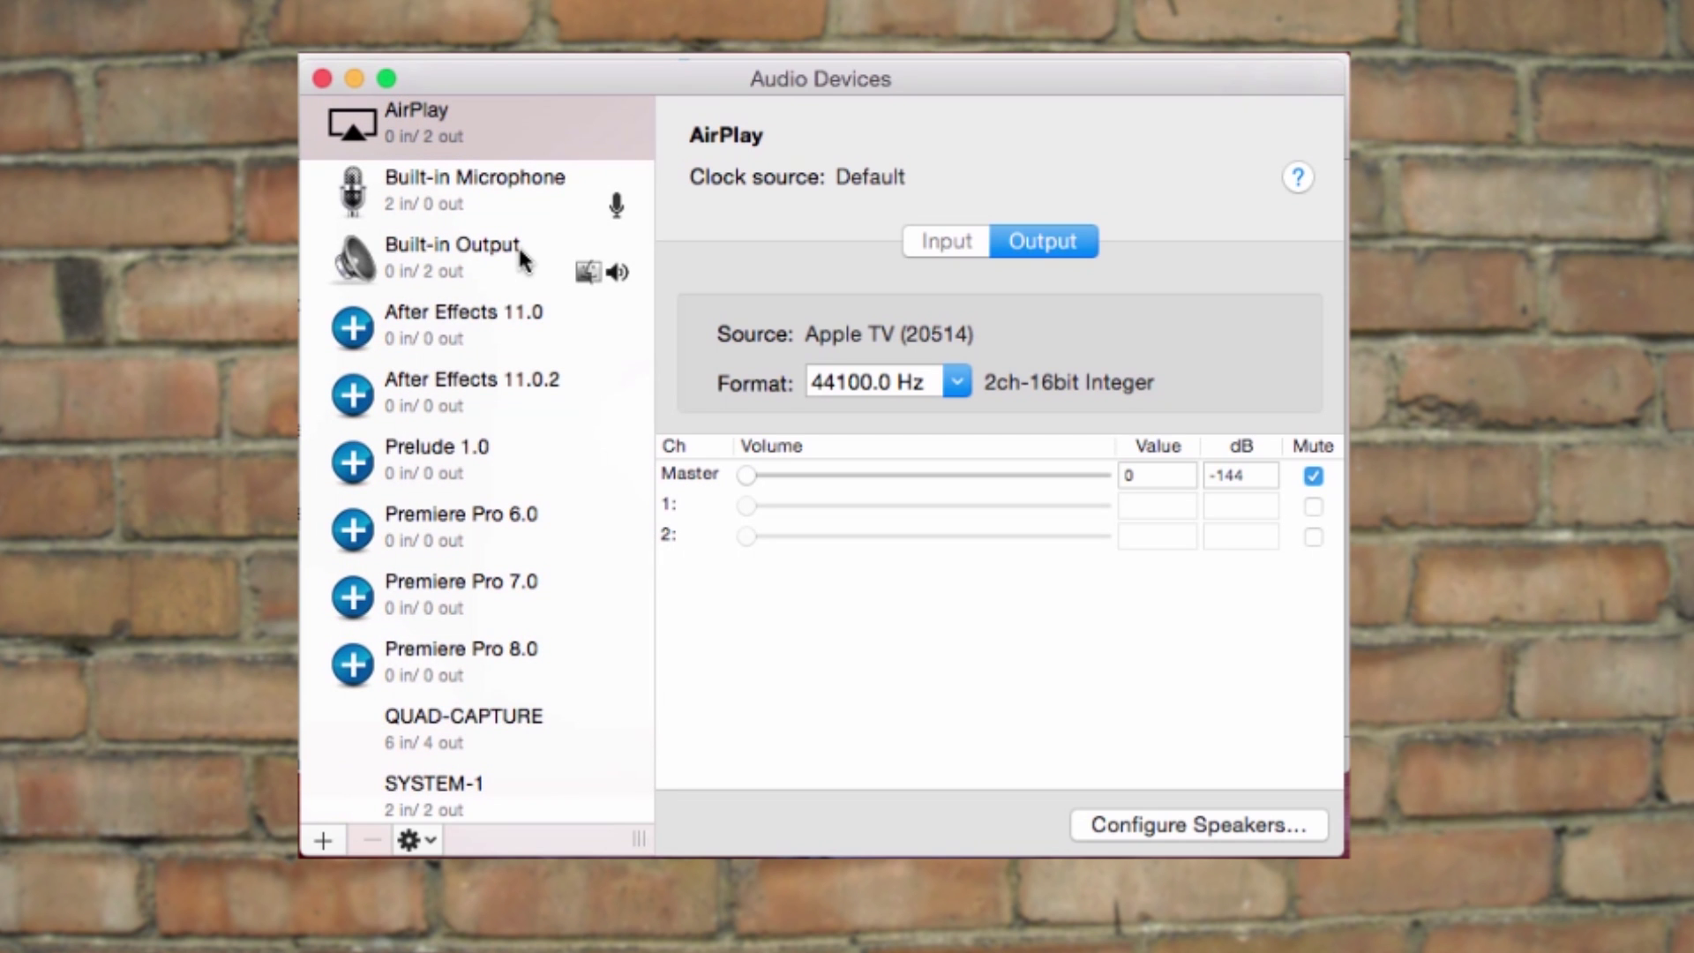
pyautogui.scroll(-2, 522, 260)
pyautogui.scroll(-5, 523, 259)
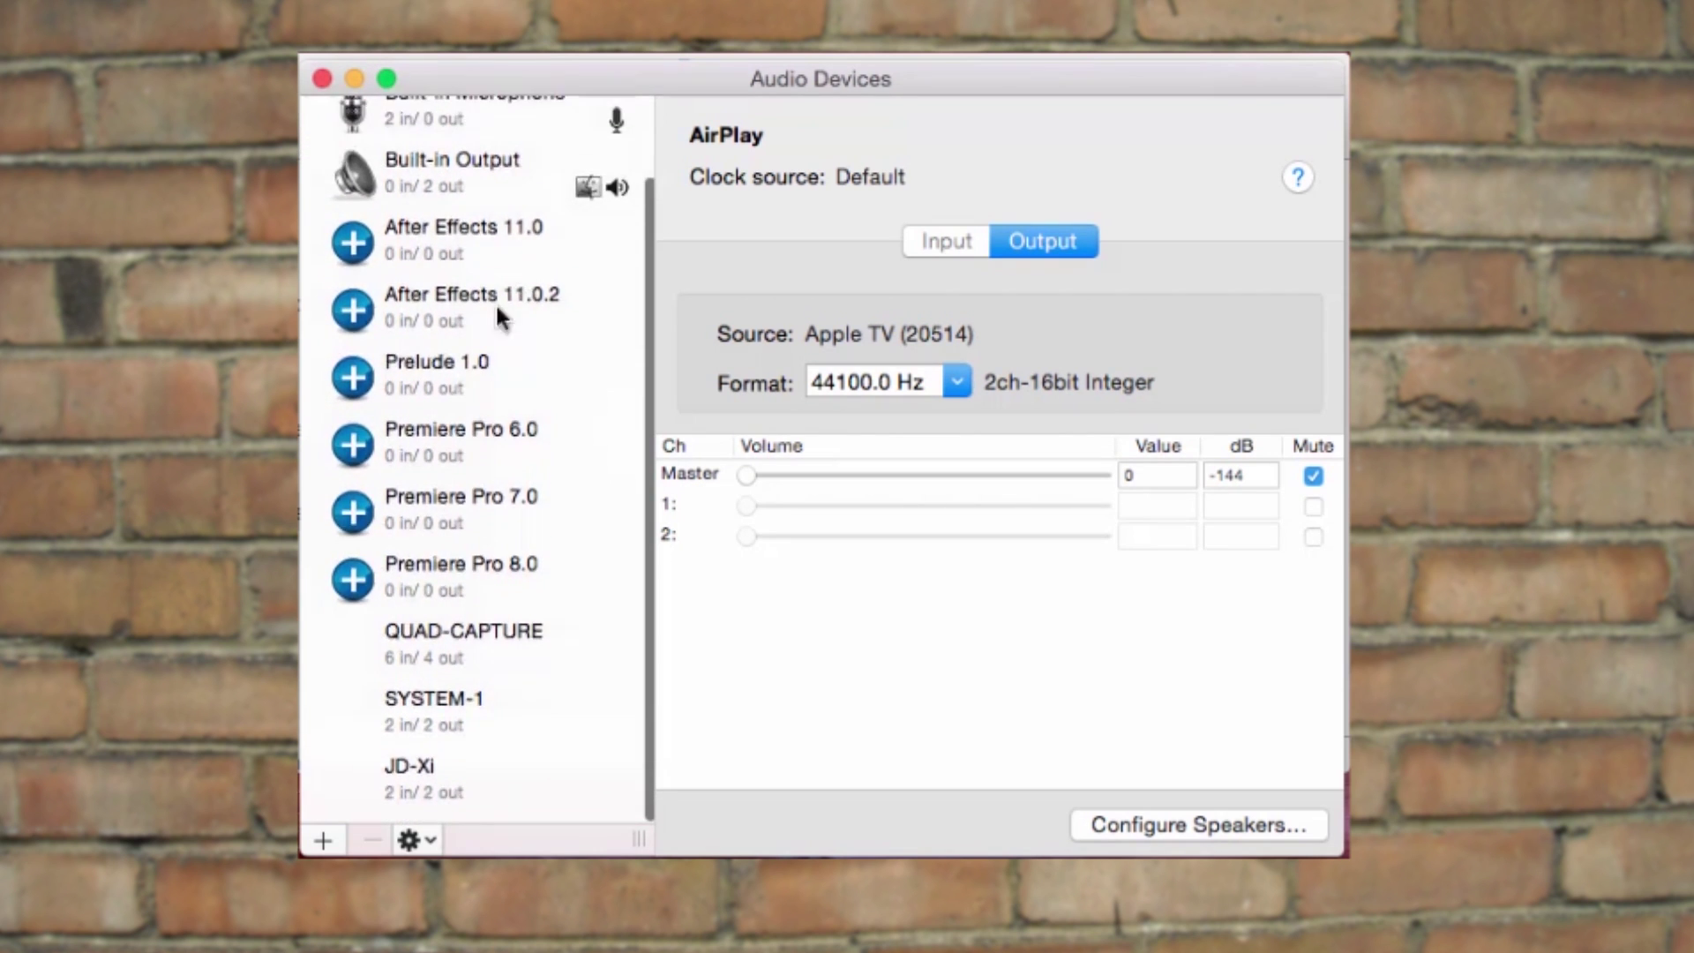
pyautogui.click(496, 635)
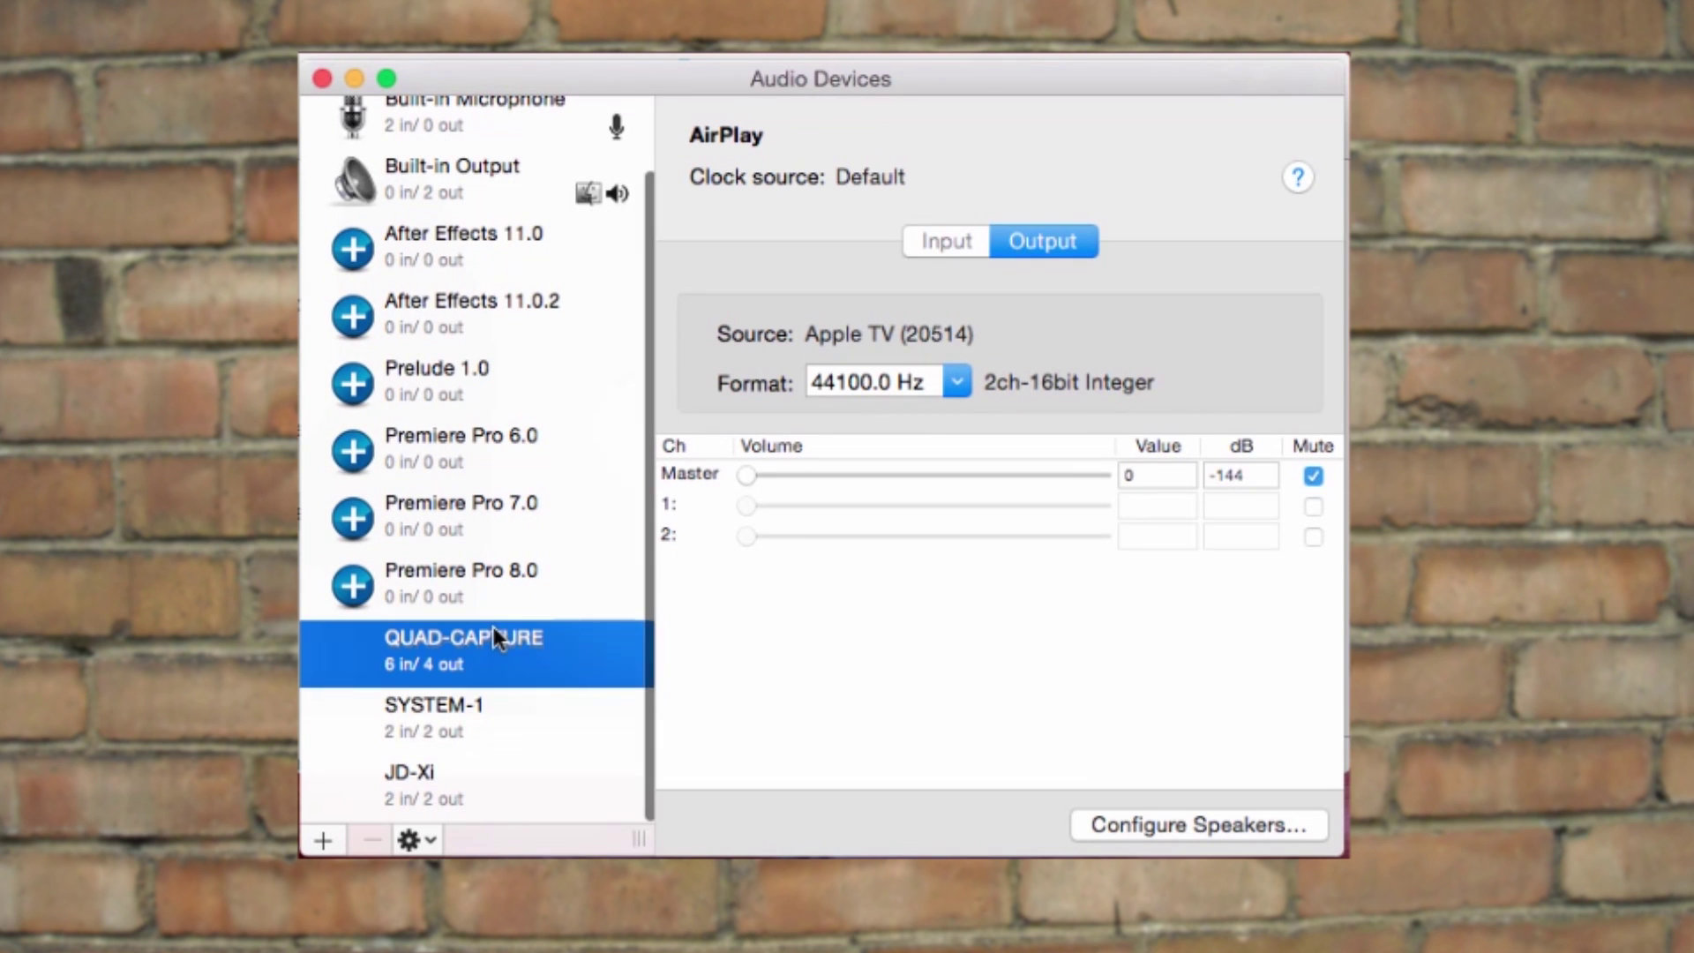
pyautogui.click(513, 710)
pyautogui.click(461, 774)
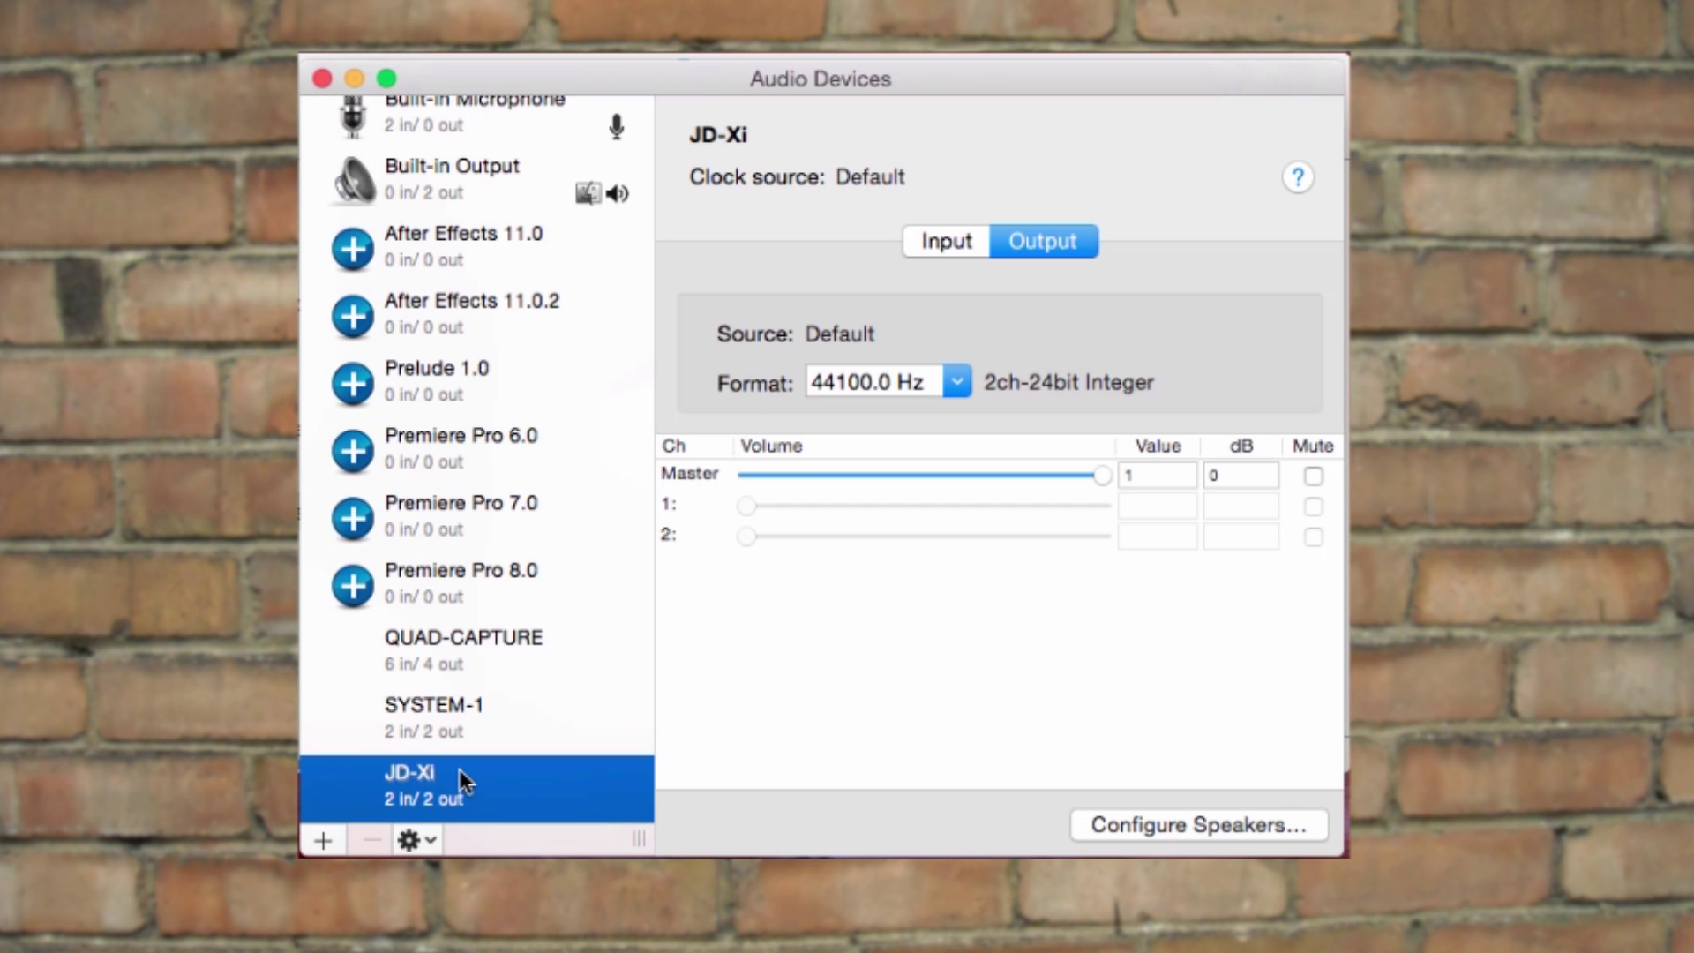
# - Create an aggregate device using QUAD-CAPTURE, SYSTEM-1 and JD-Xi (10 in, 8 out)
pyautogui.click(326, 839)
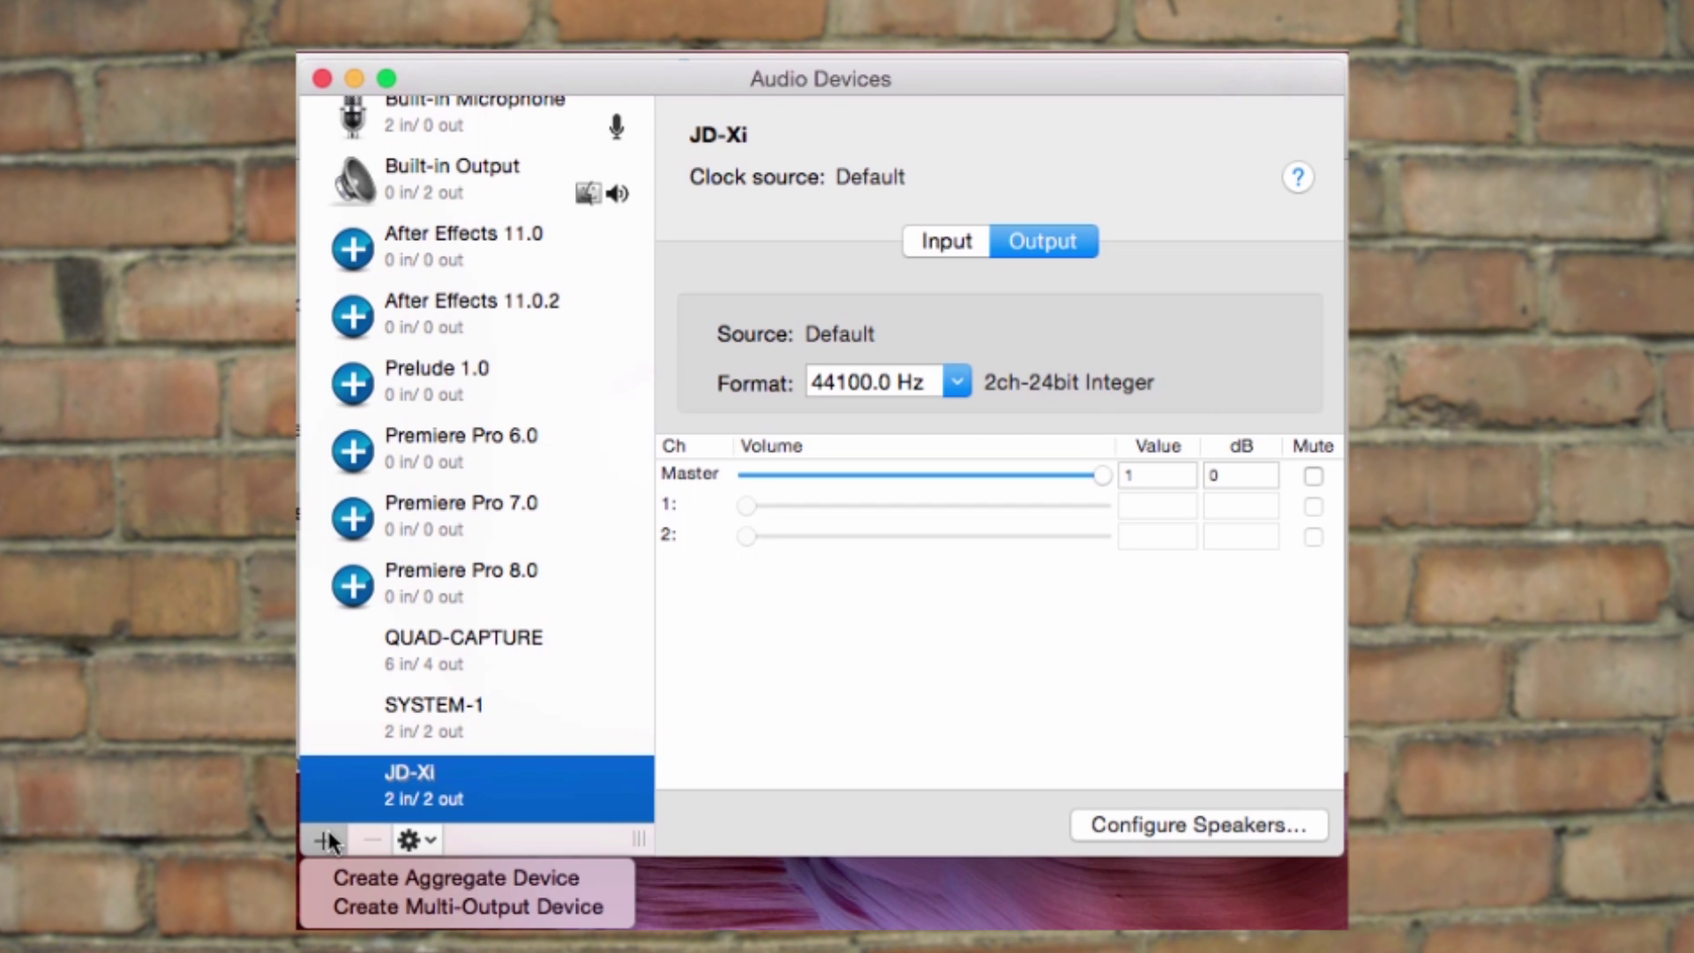
pyautogui.click(486, 881)
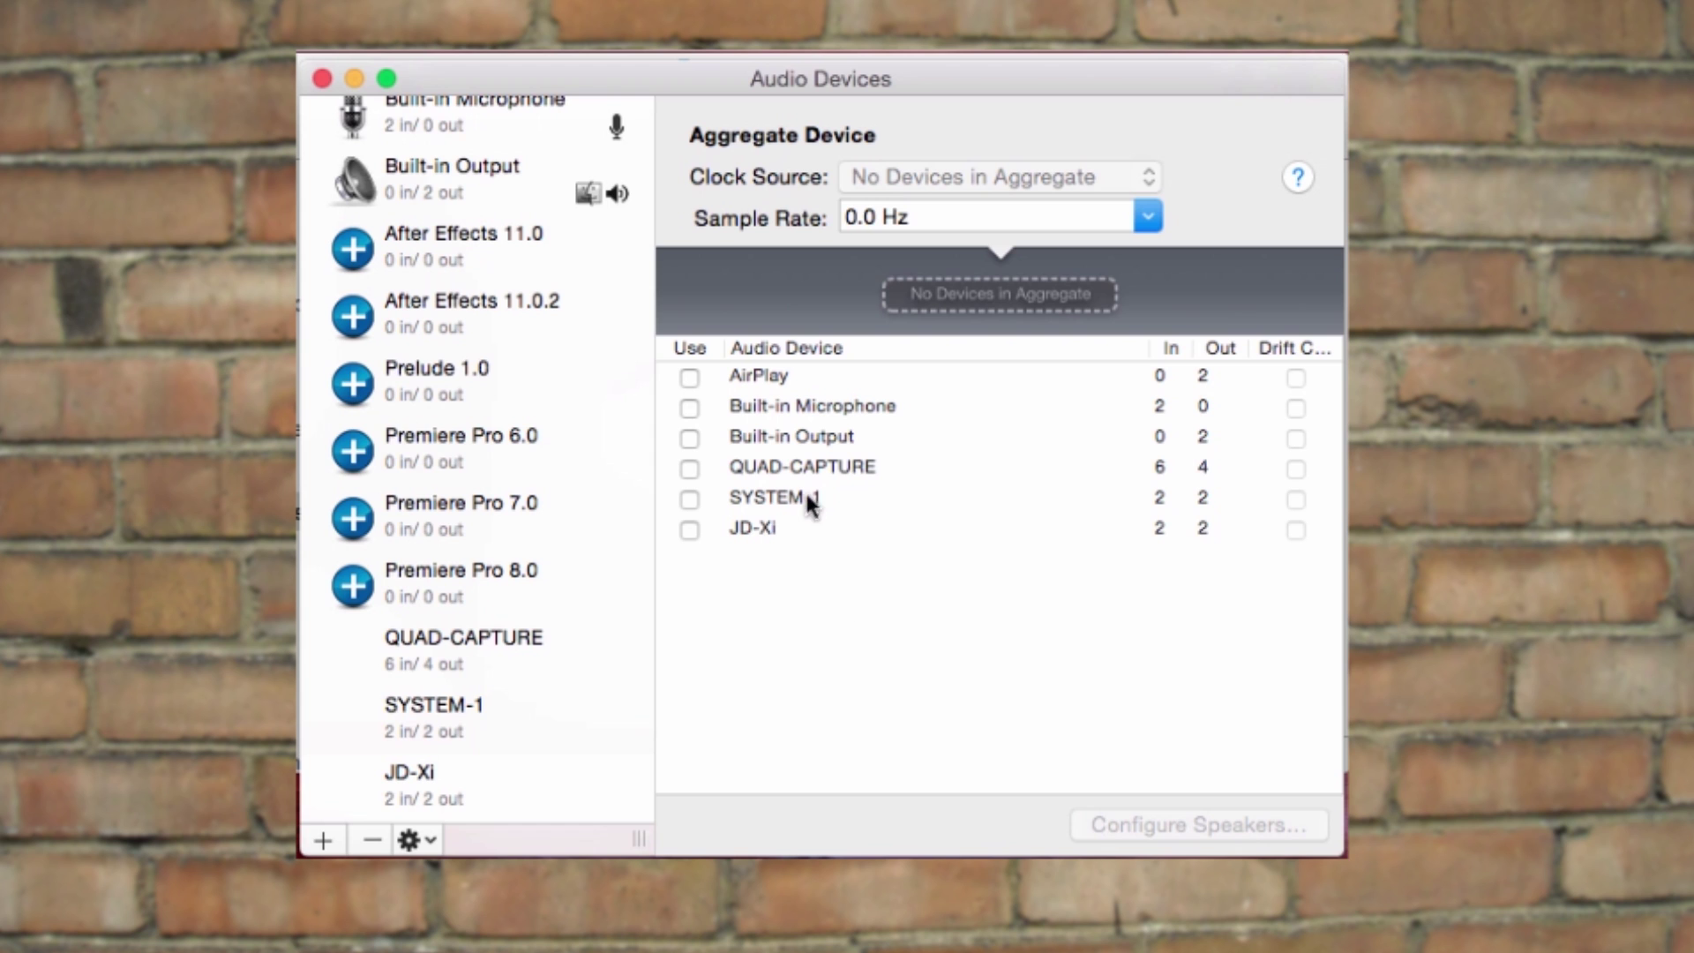
pyautogui.click(688, 470)
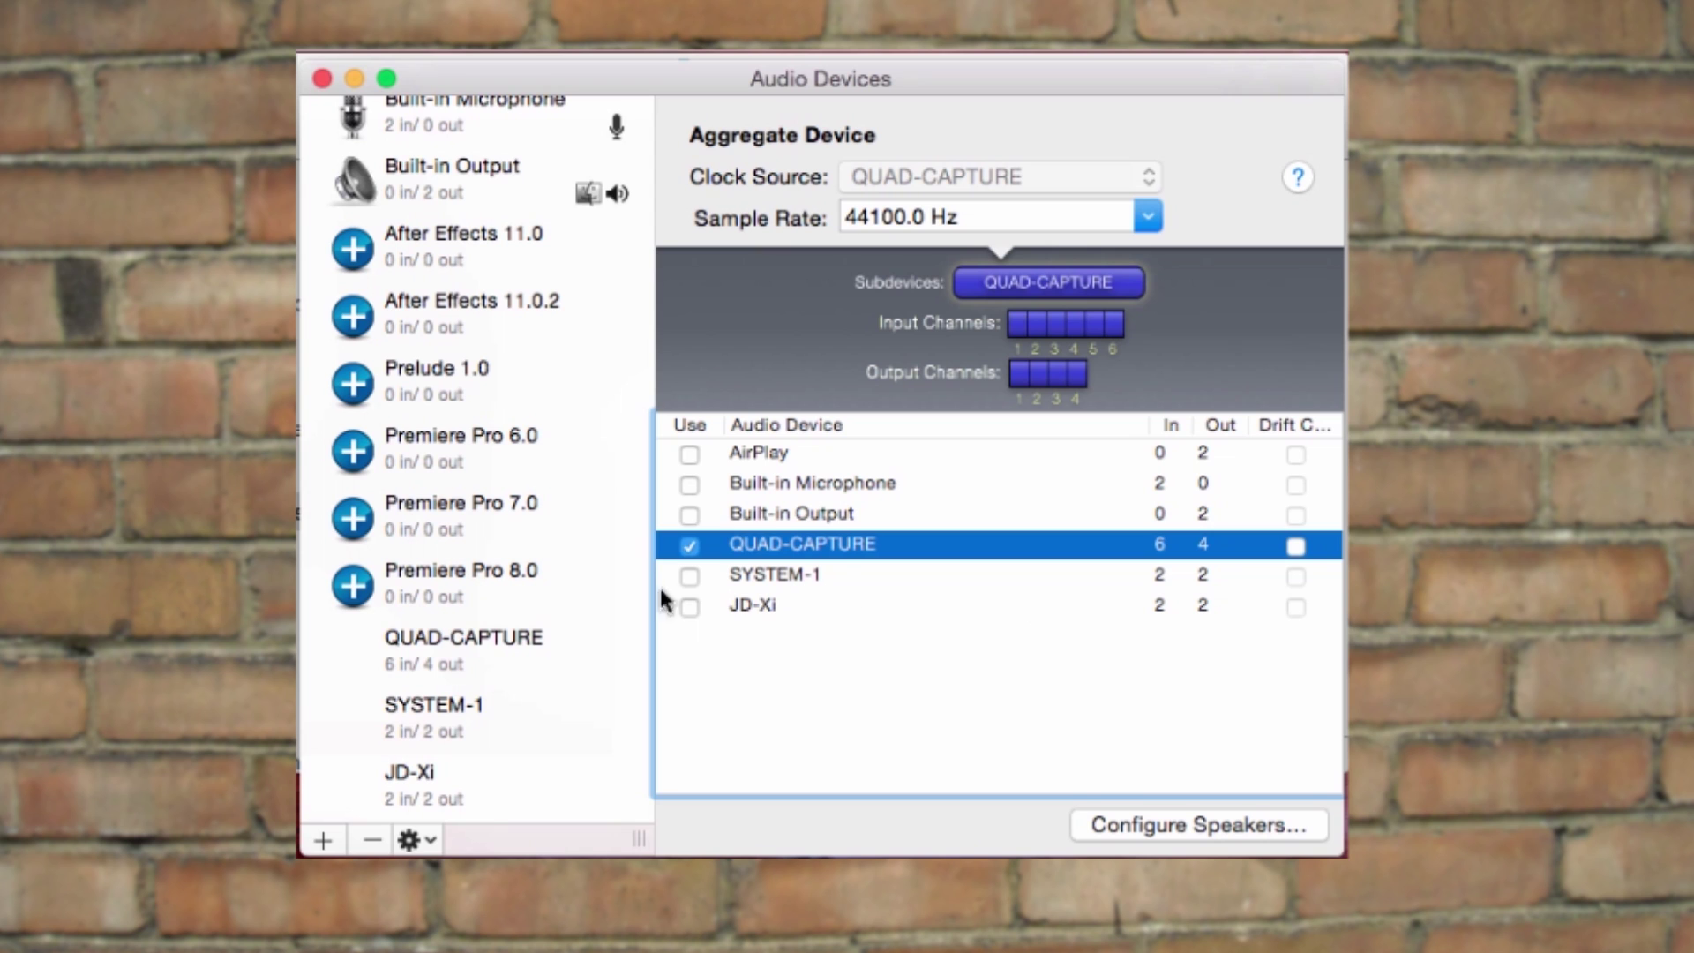
pyautogui.click(689, 576)
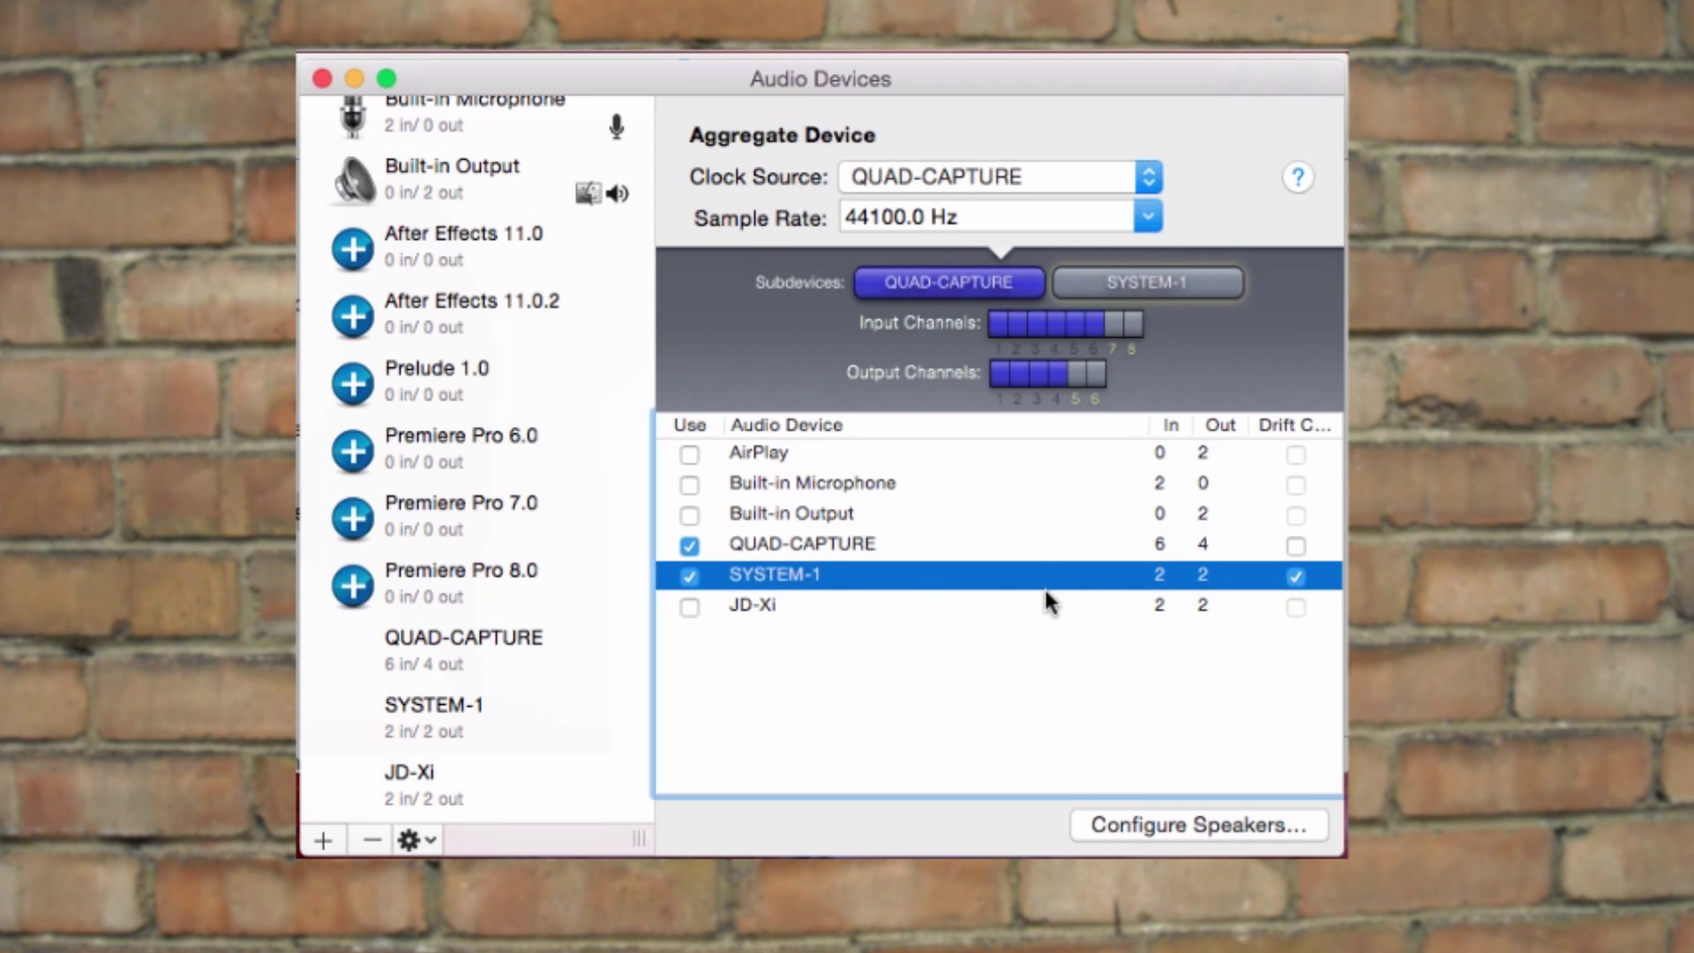
pyautogui.click(689, 607)
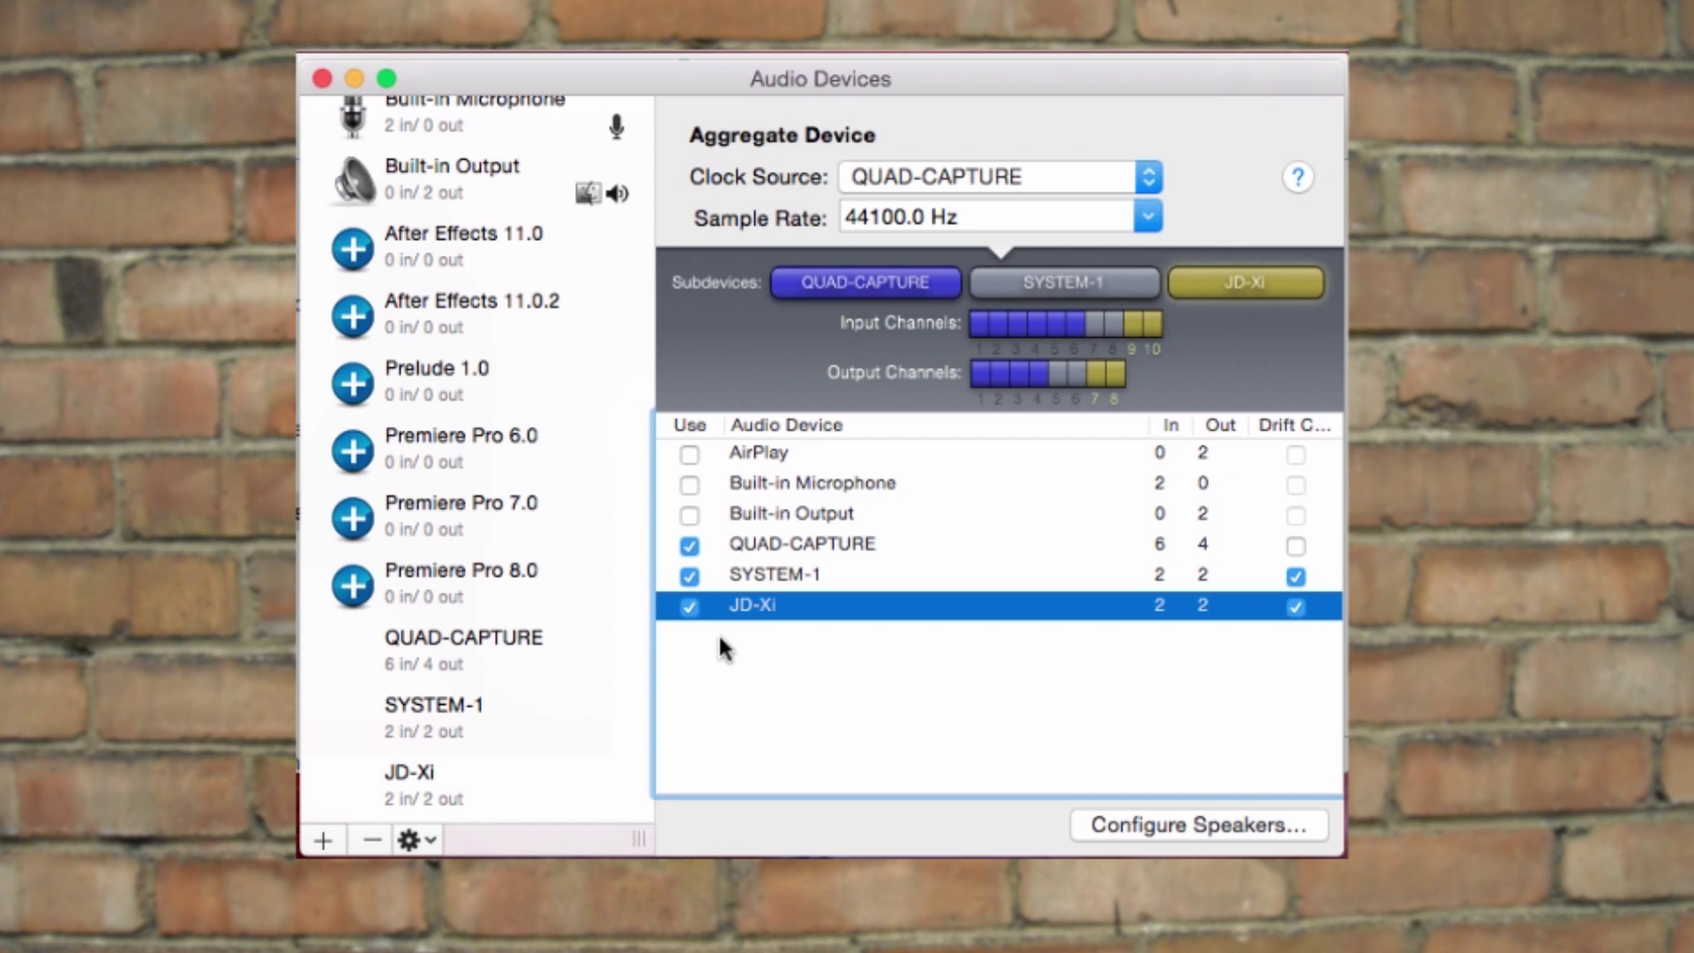
pyautogui.scroll(-2, 500, 735)
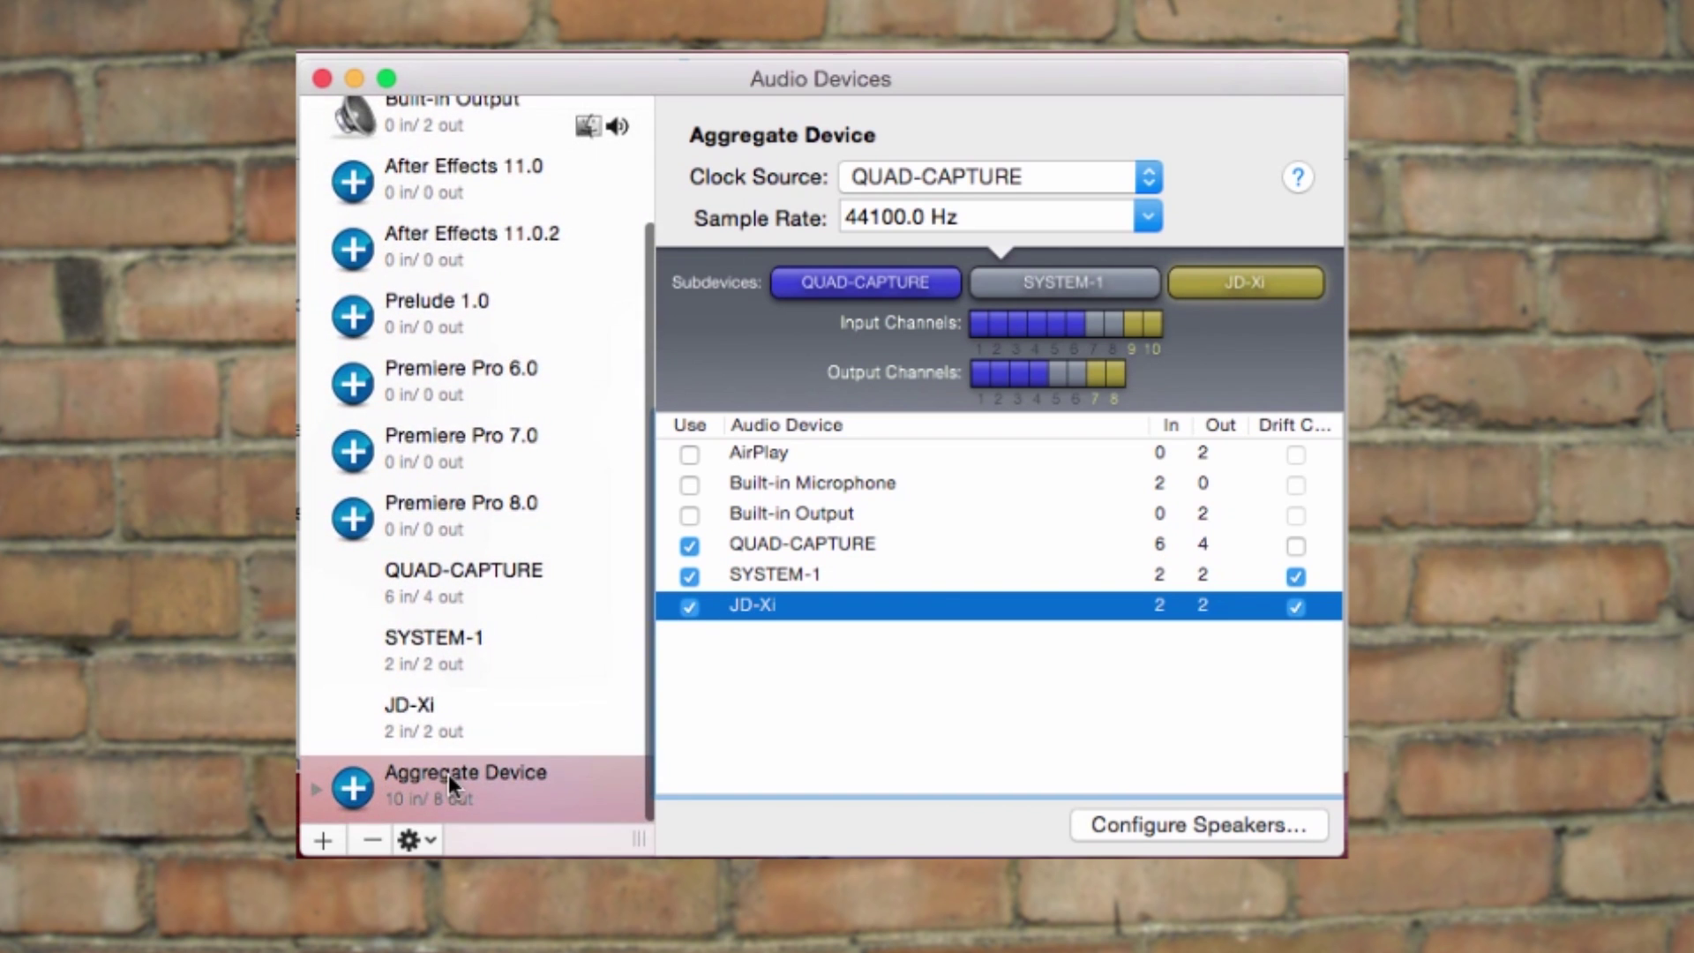
# - Rename the new Aggregate Device entry to 'Quad SYS1 JDXi'
pyautogui.click(449, 772)
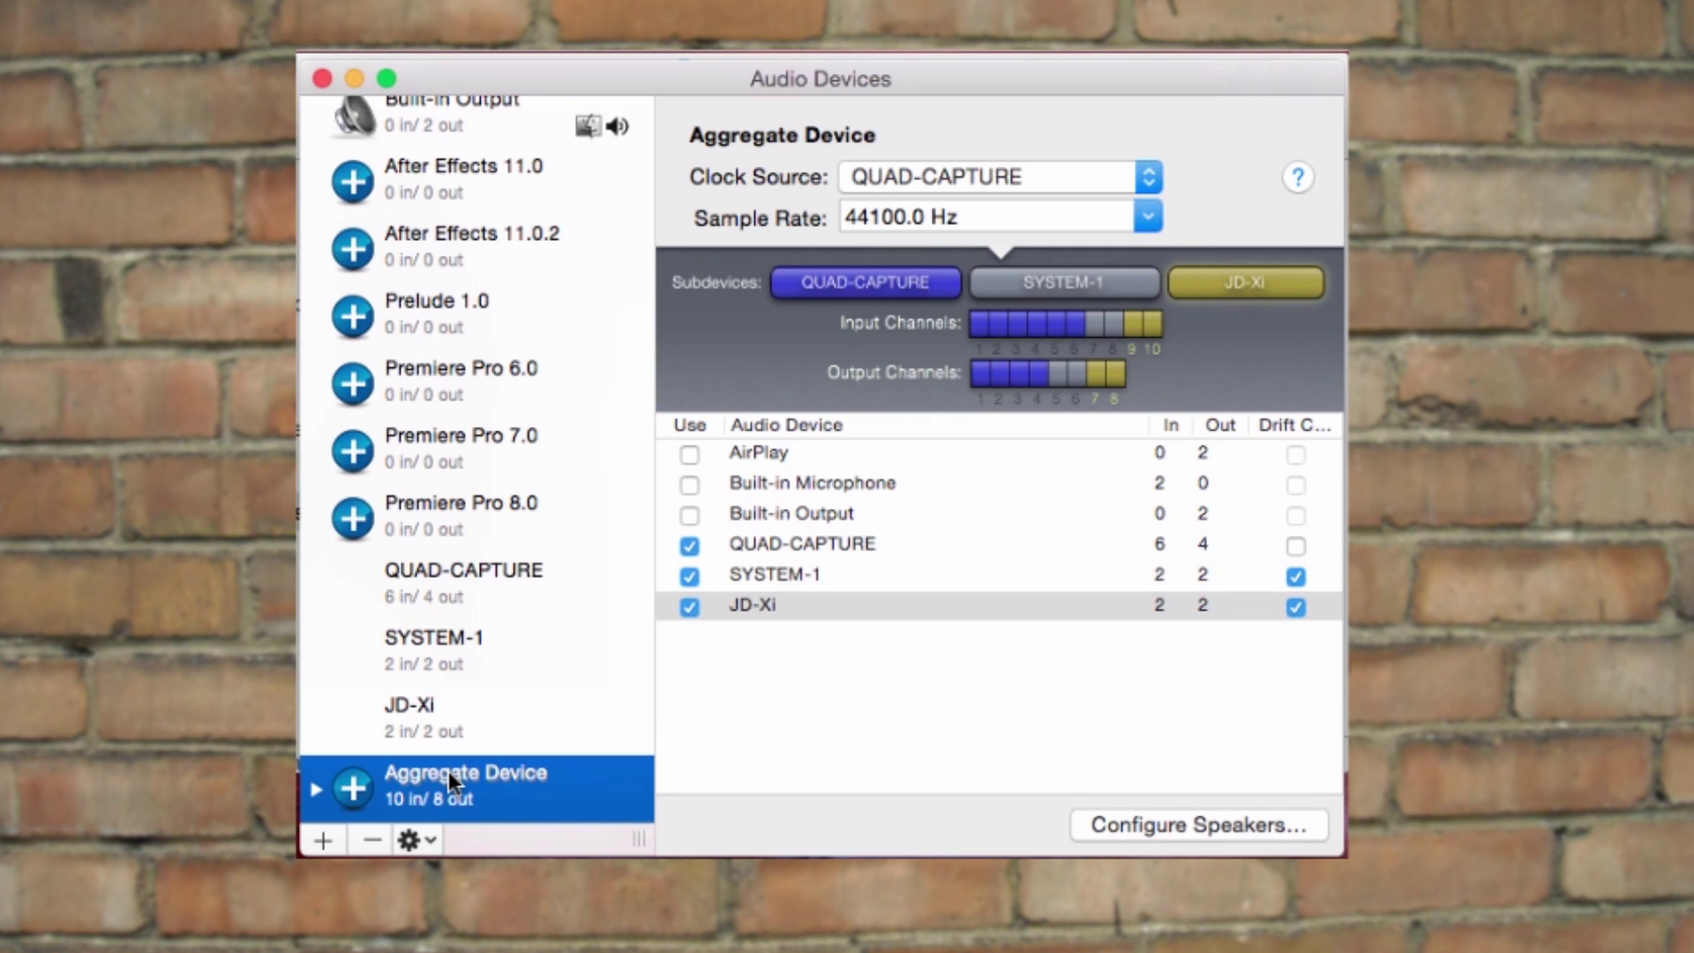
pyautogui.click(448, 771)
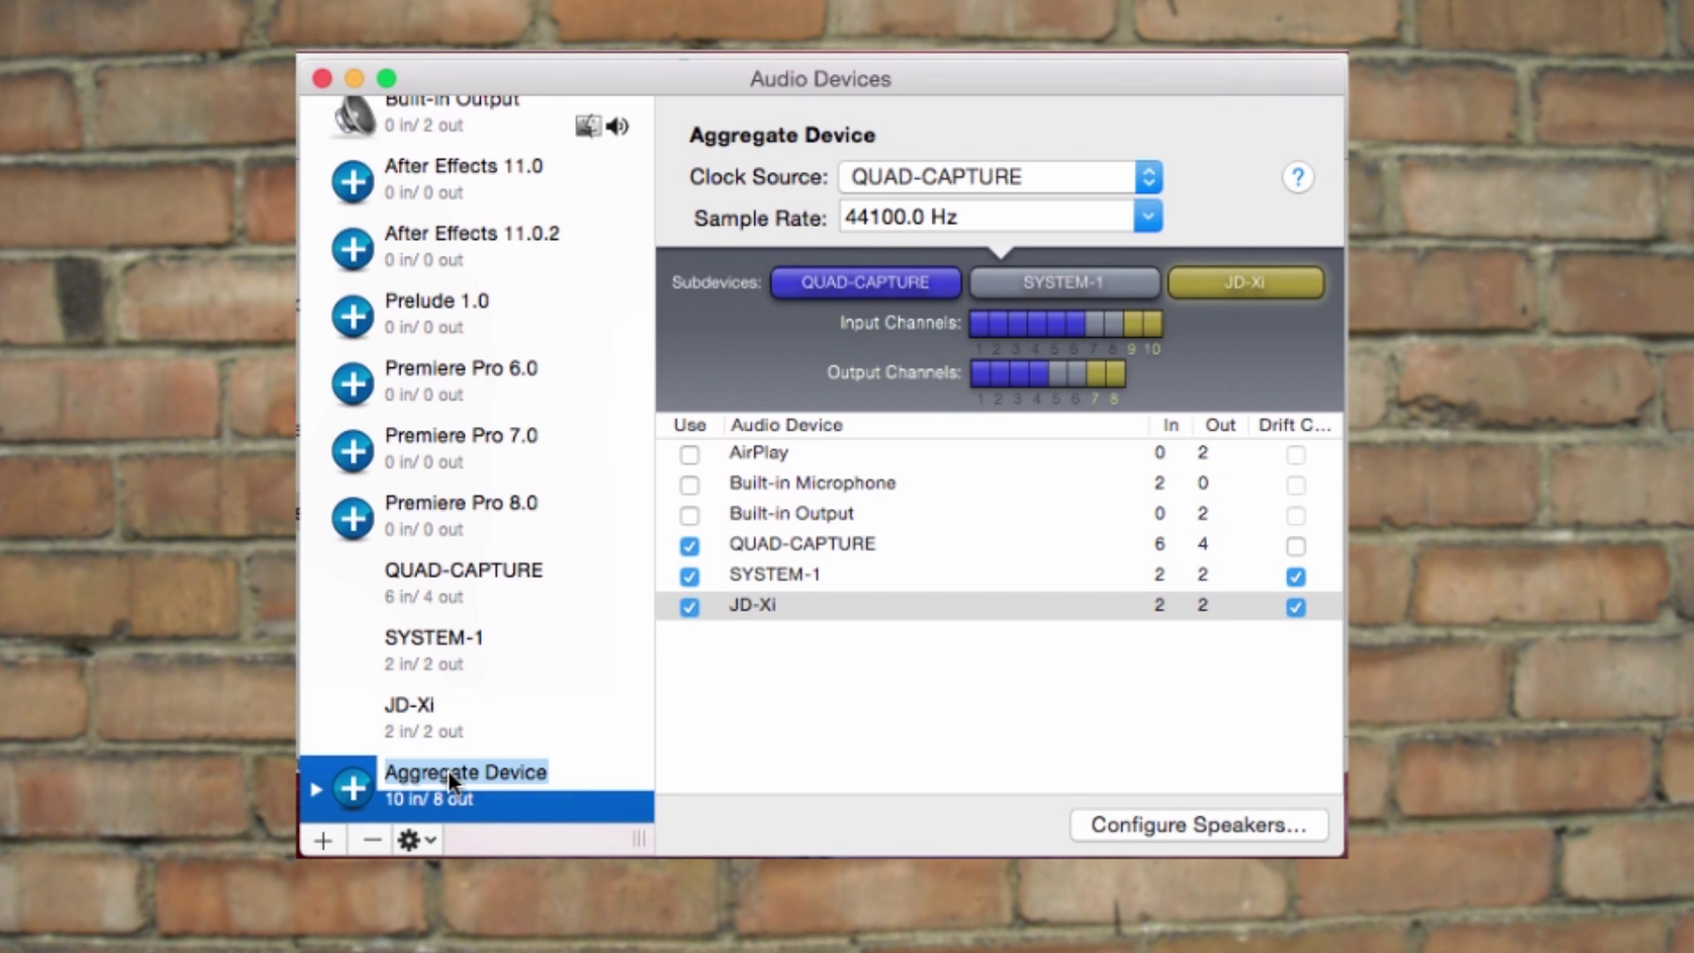
pyautogui.write('Quad ')
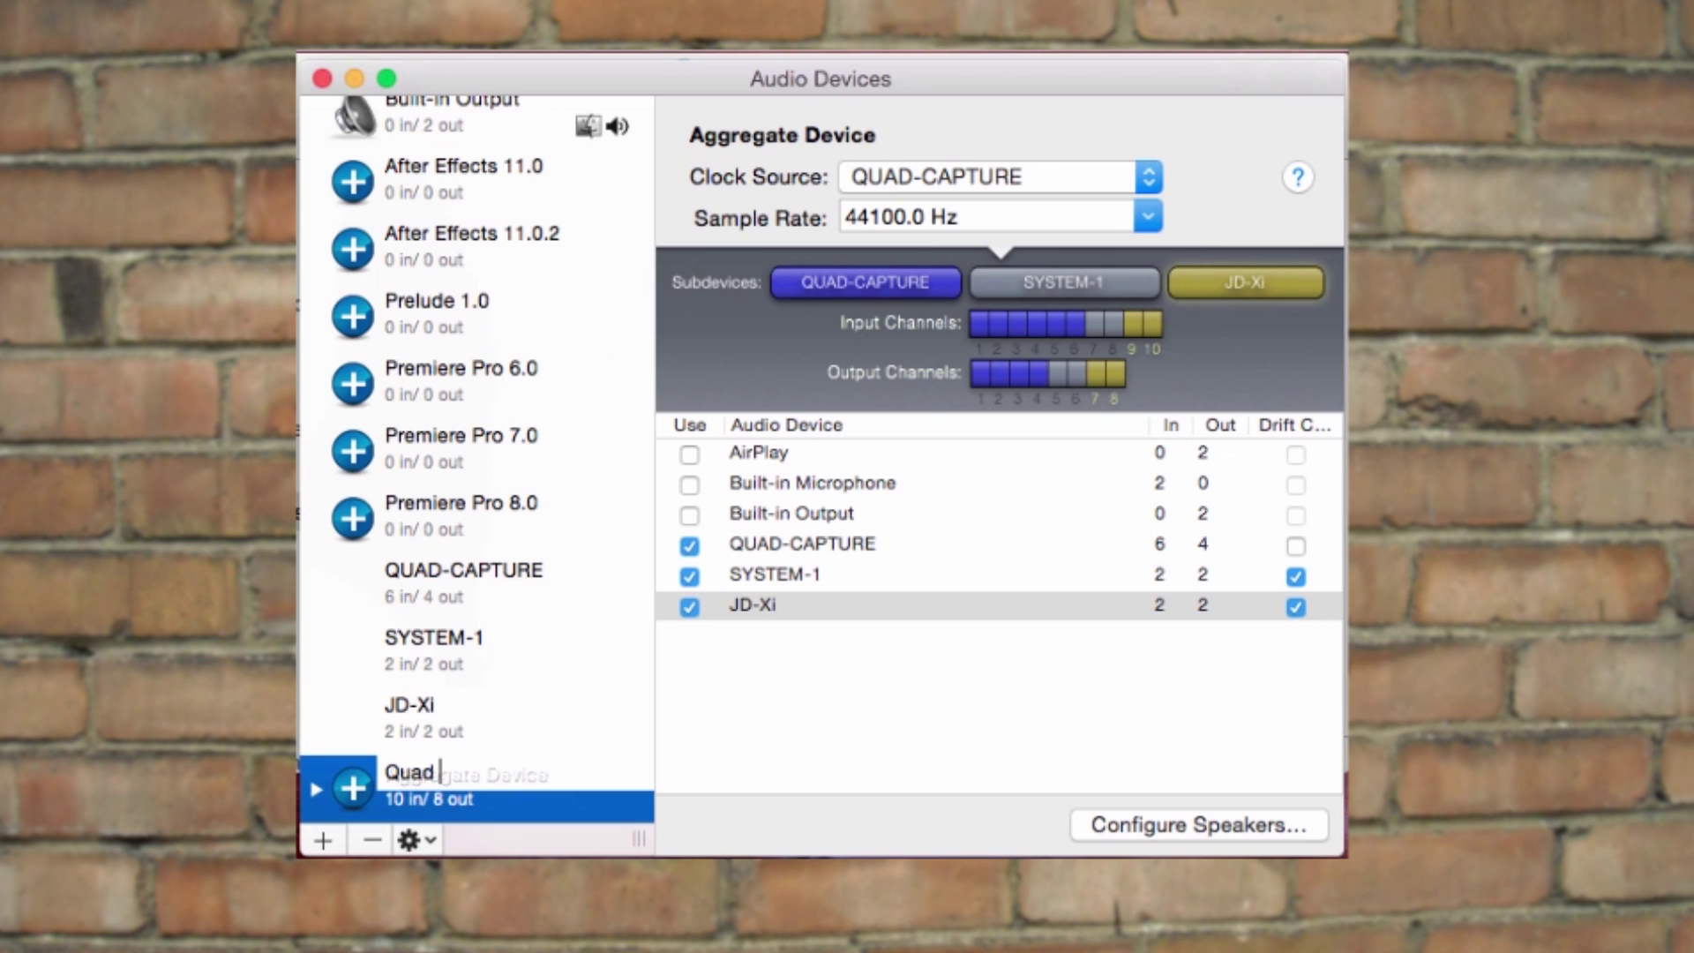
pyautogui.write('SYS1')
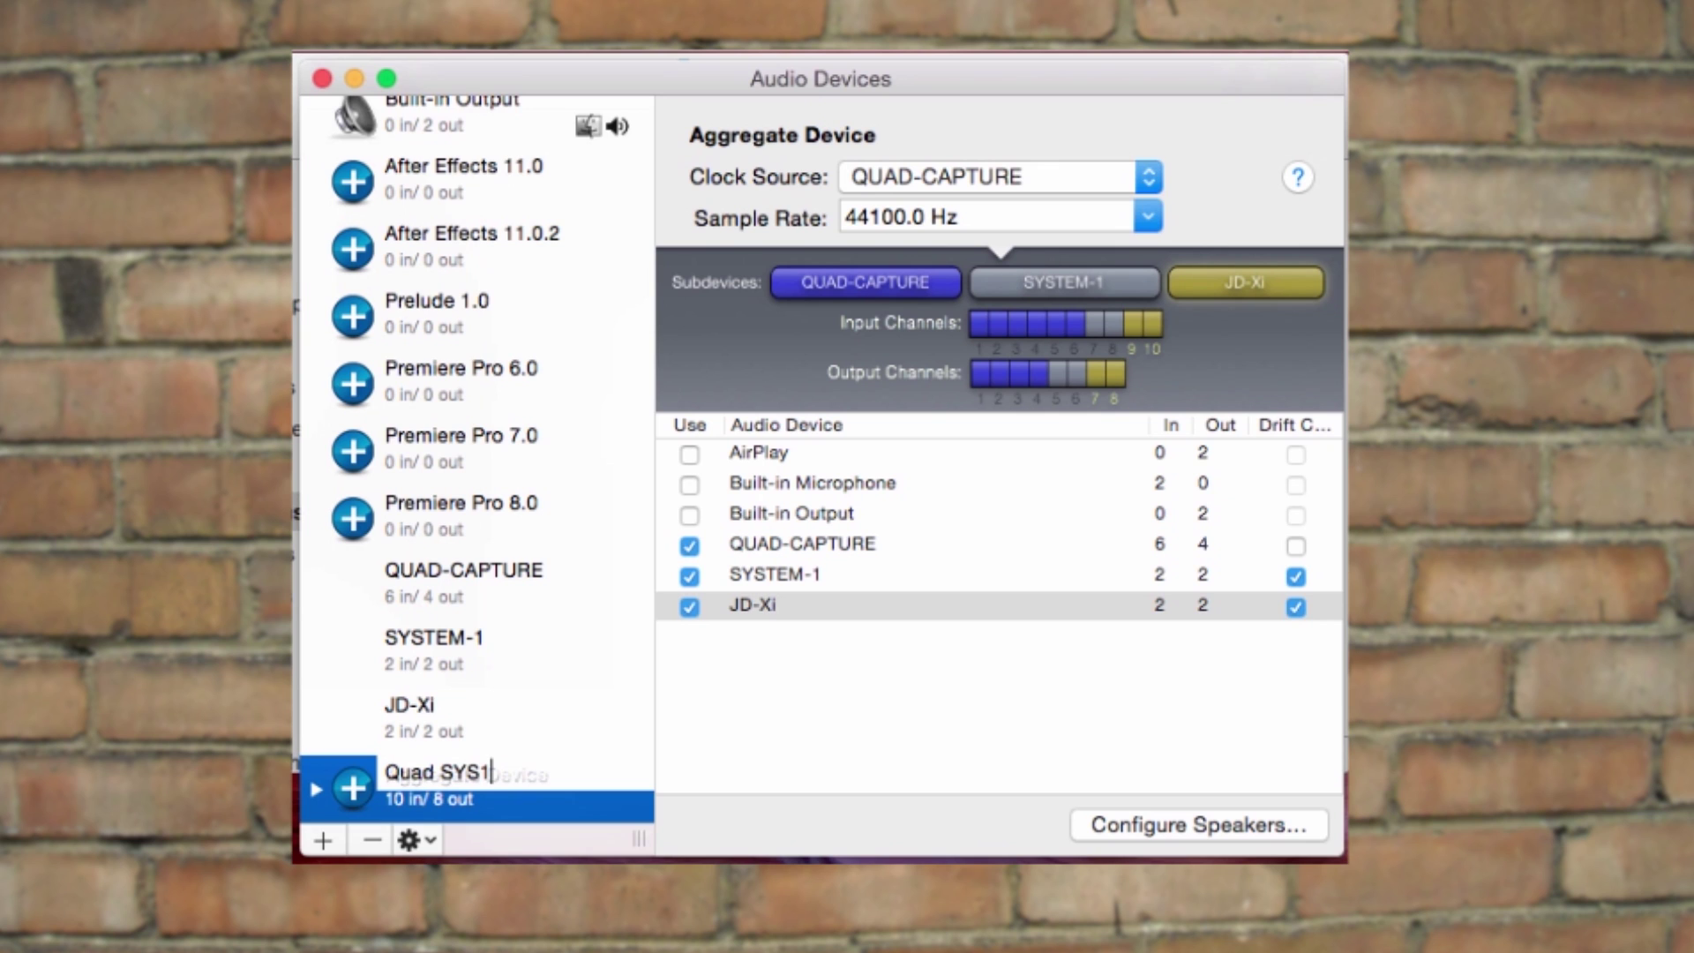
pyautogui.write(' JDXi')
pyautogui.press('Return')
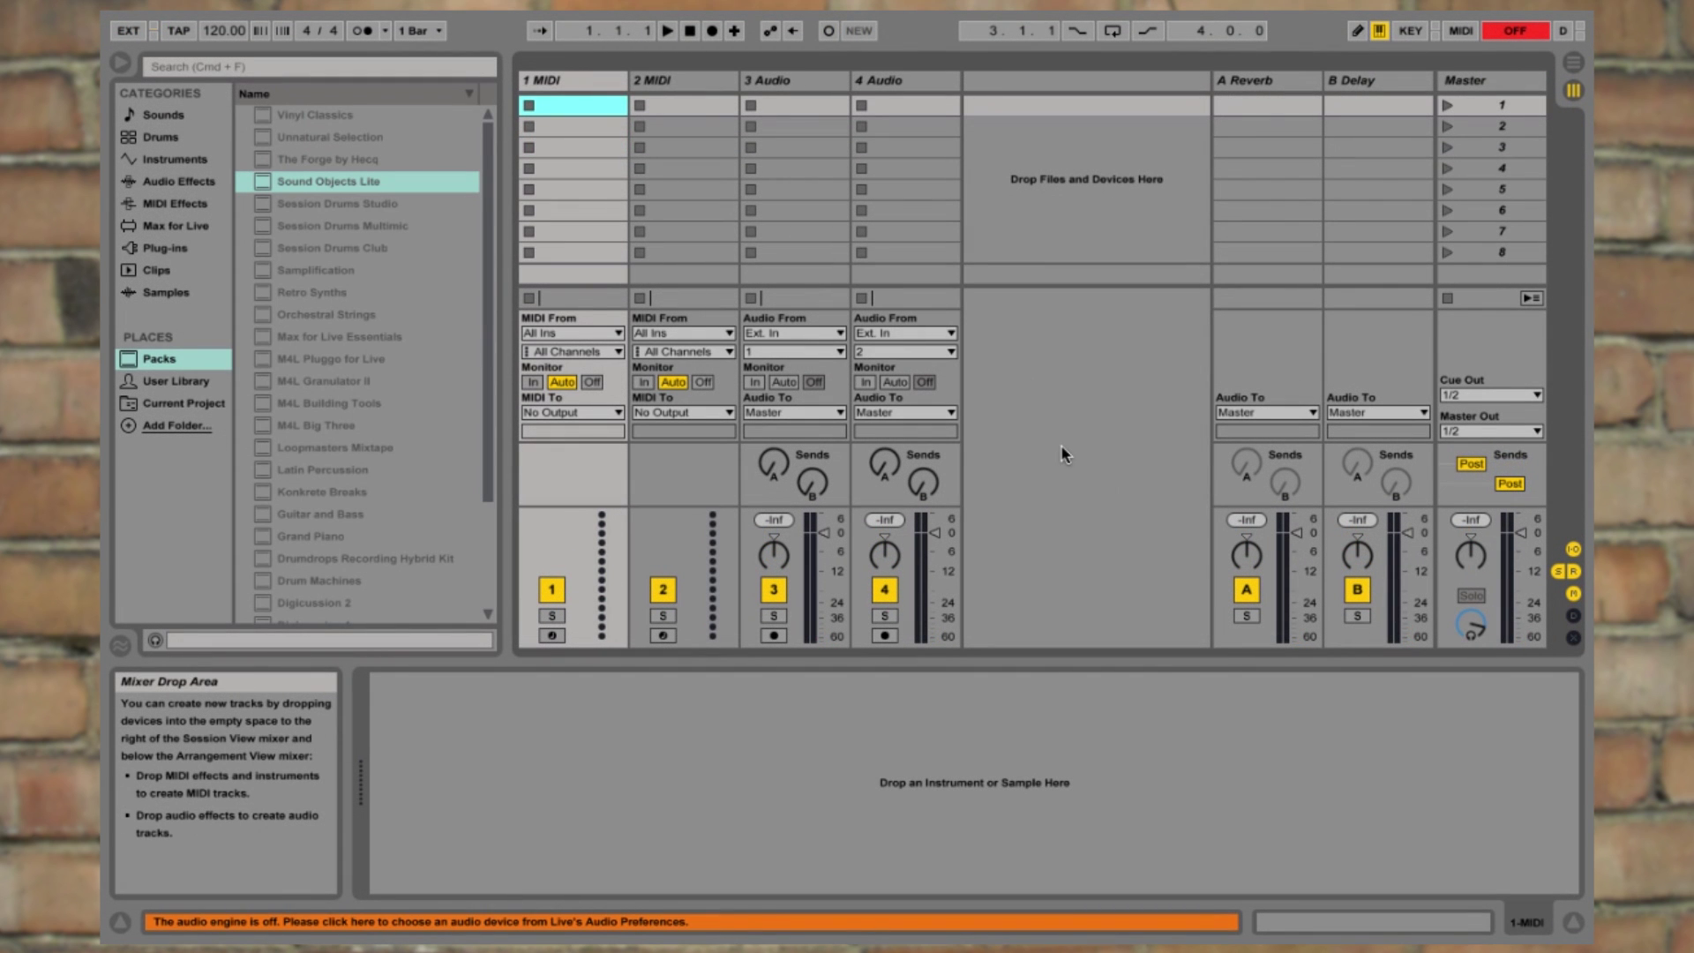
# - Set Quad SYS1 JDXi as both the audio input and output device in Live's preferences
pyautogui.press('super+comma')
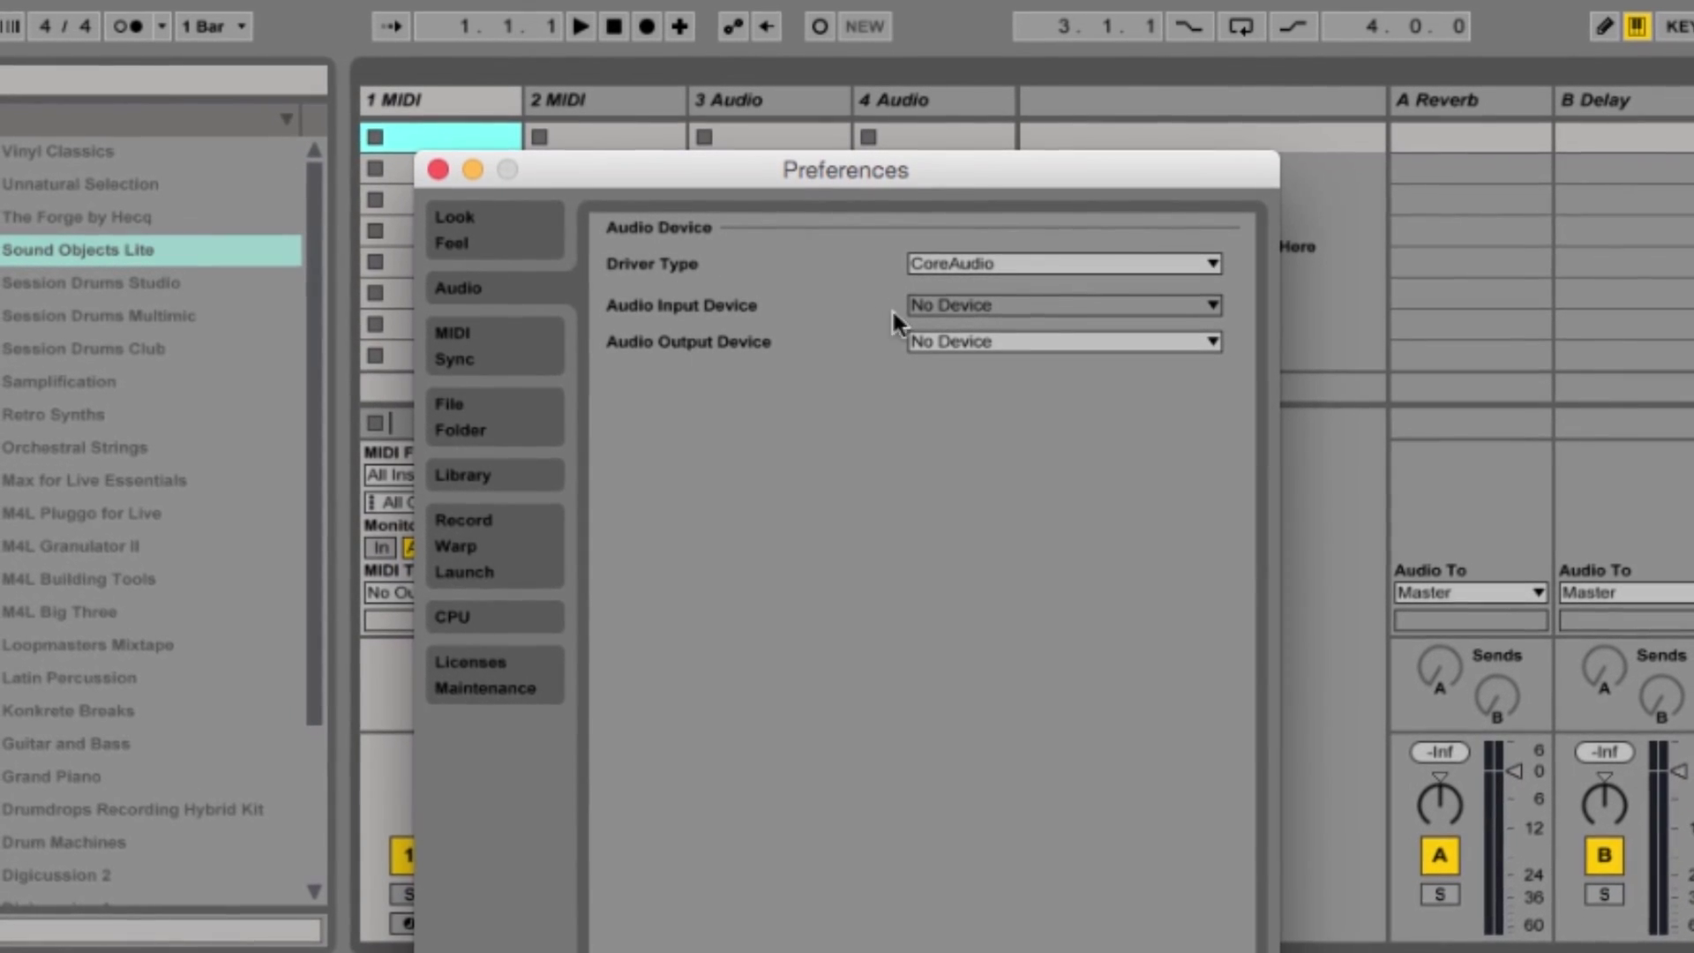
pyautogui.click(1197, 299)
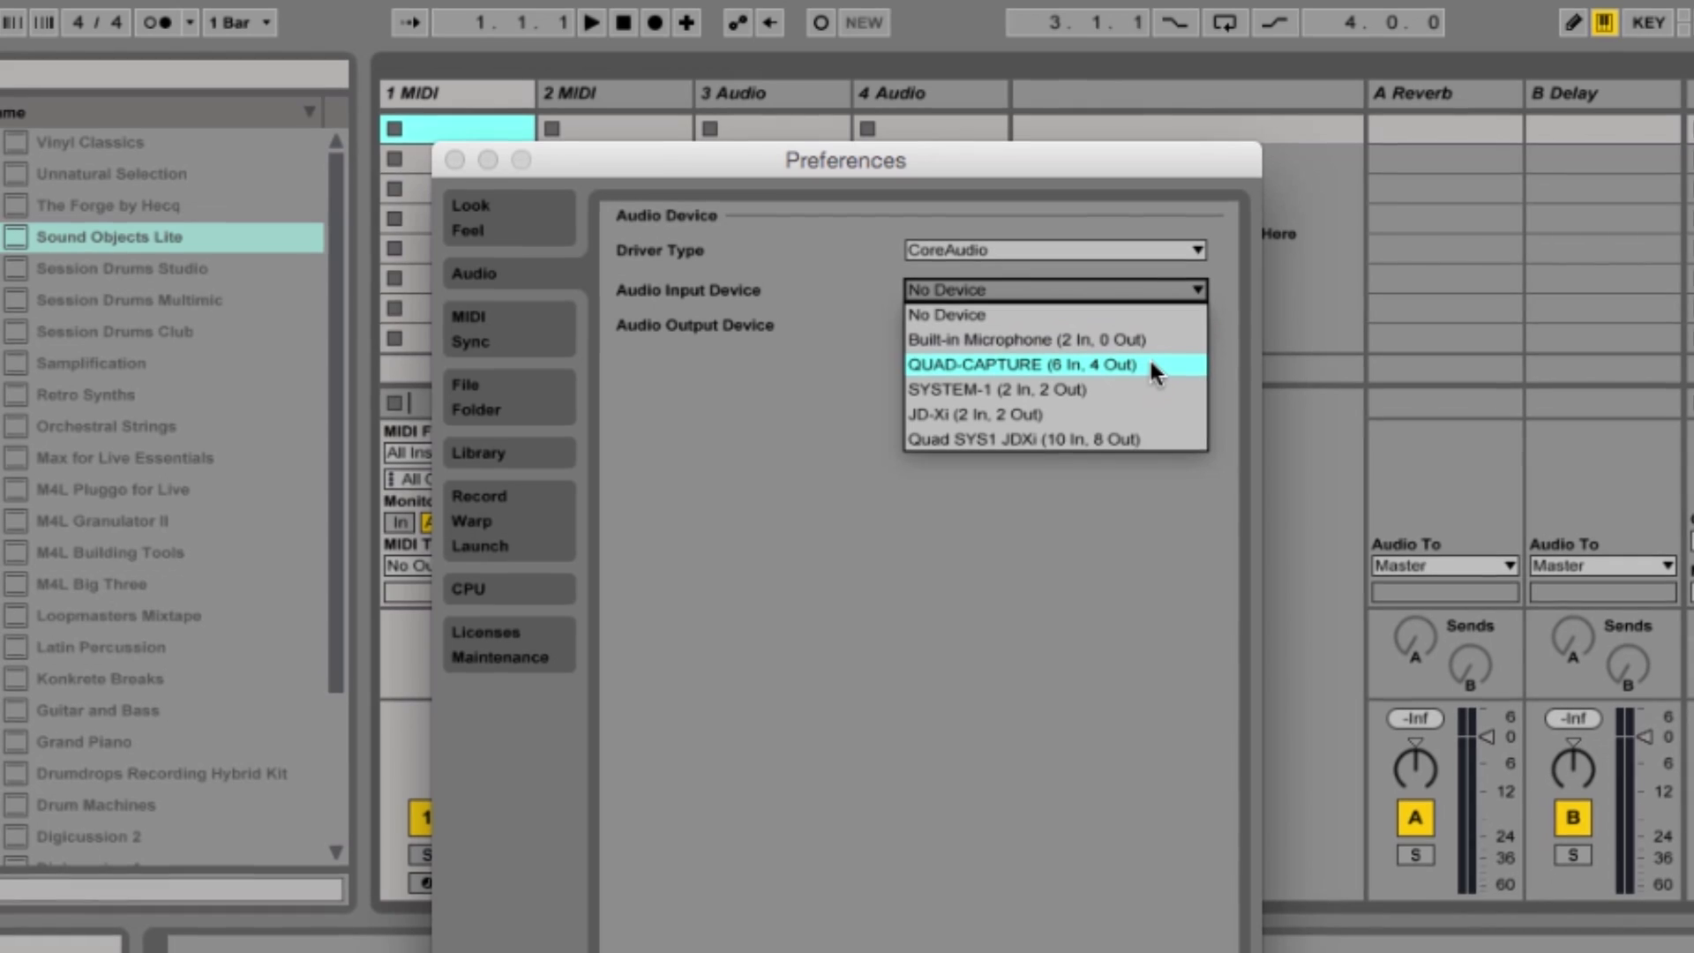
pyautogui.click(1135, 431)
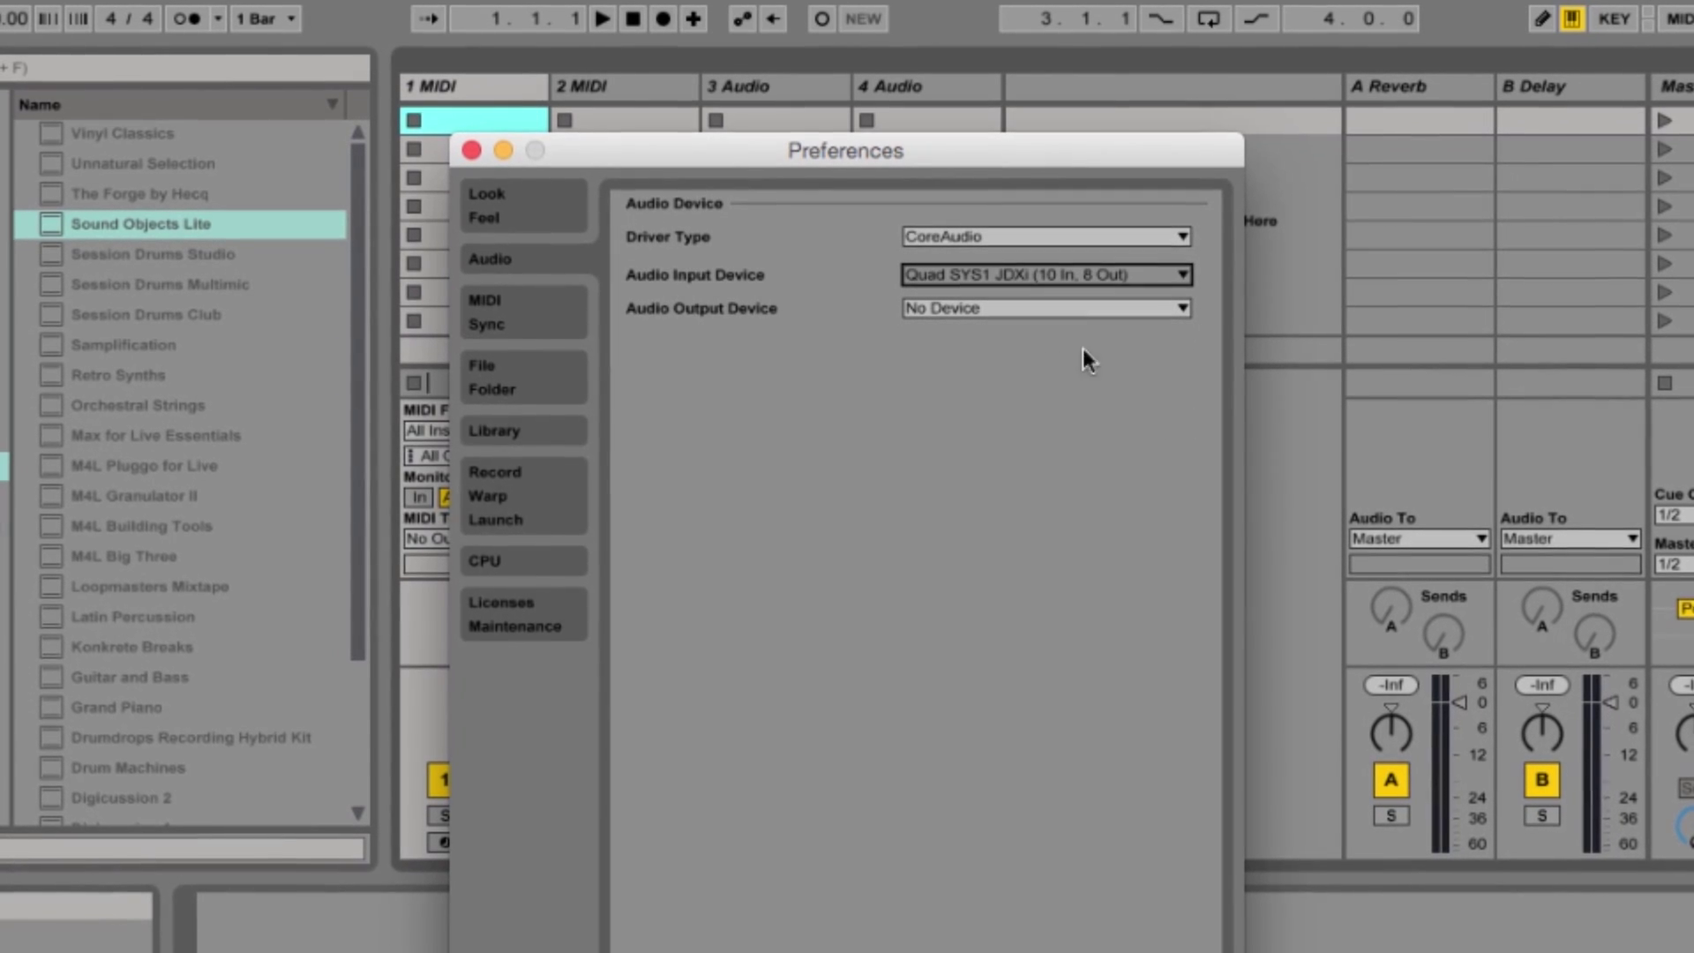
pyautogui.click(1169, 300)
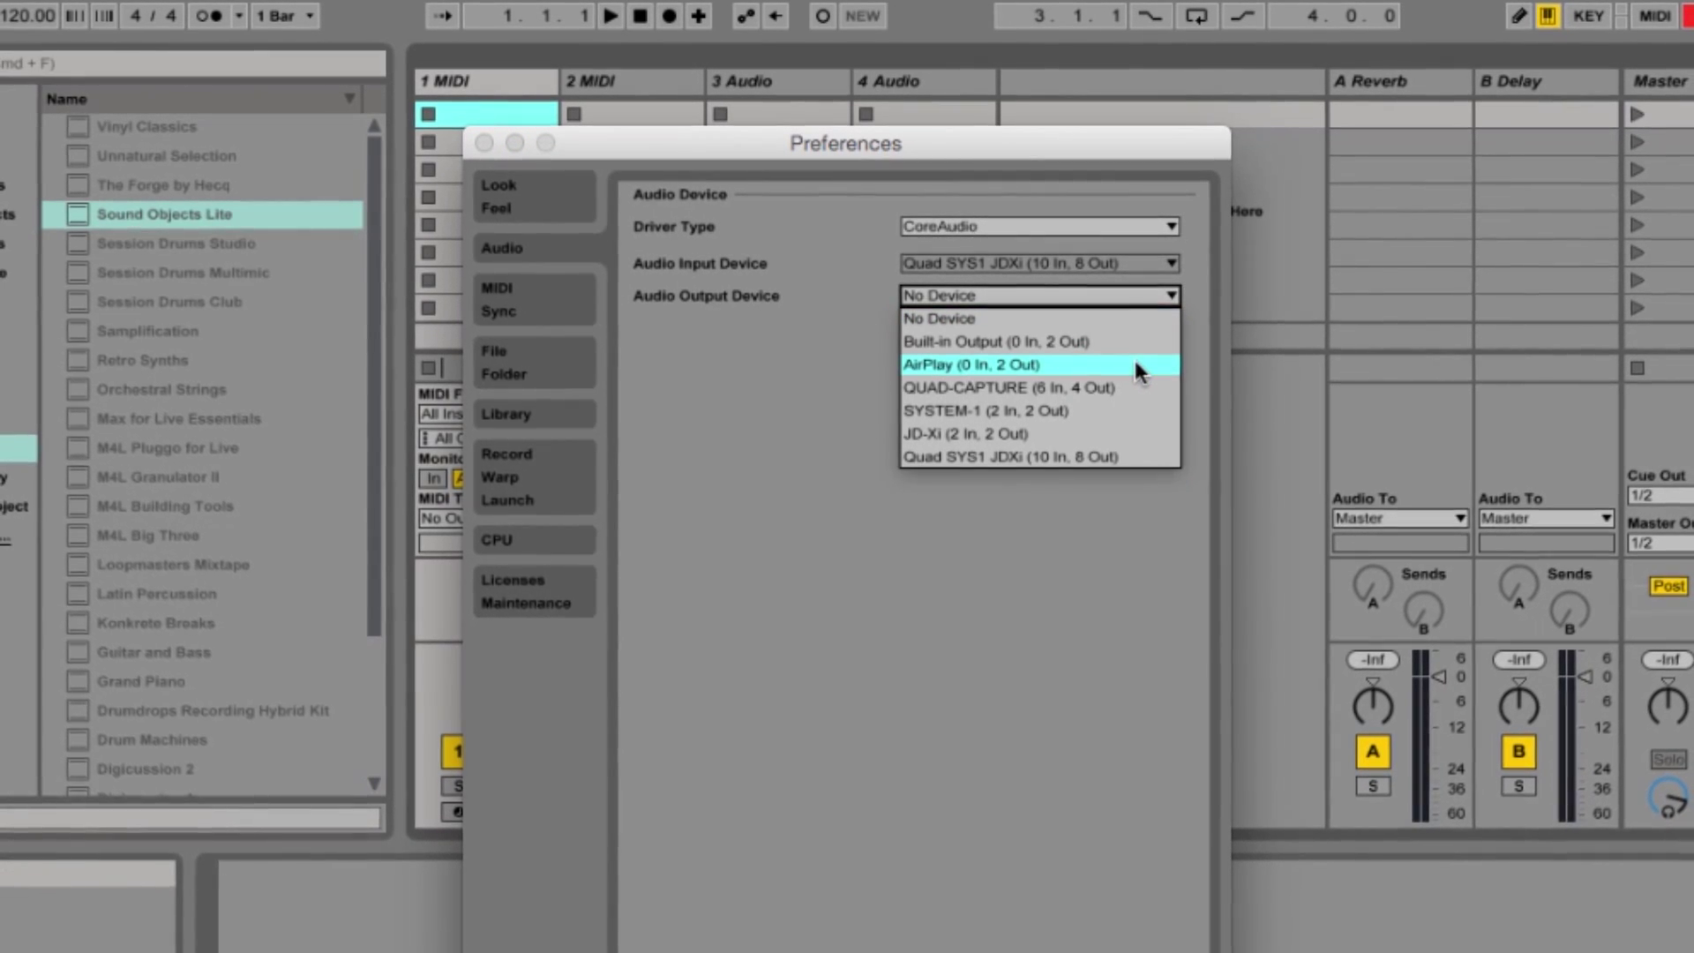
pyautogui.click(1090, 452)
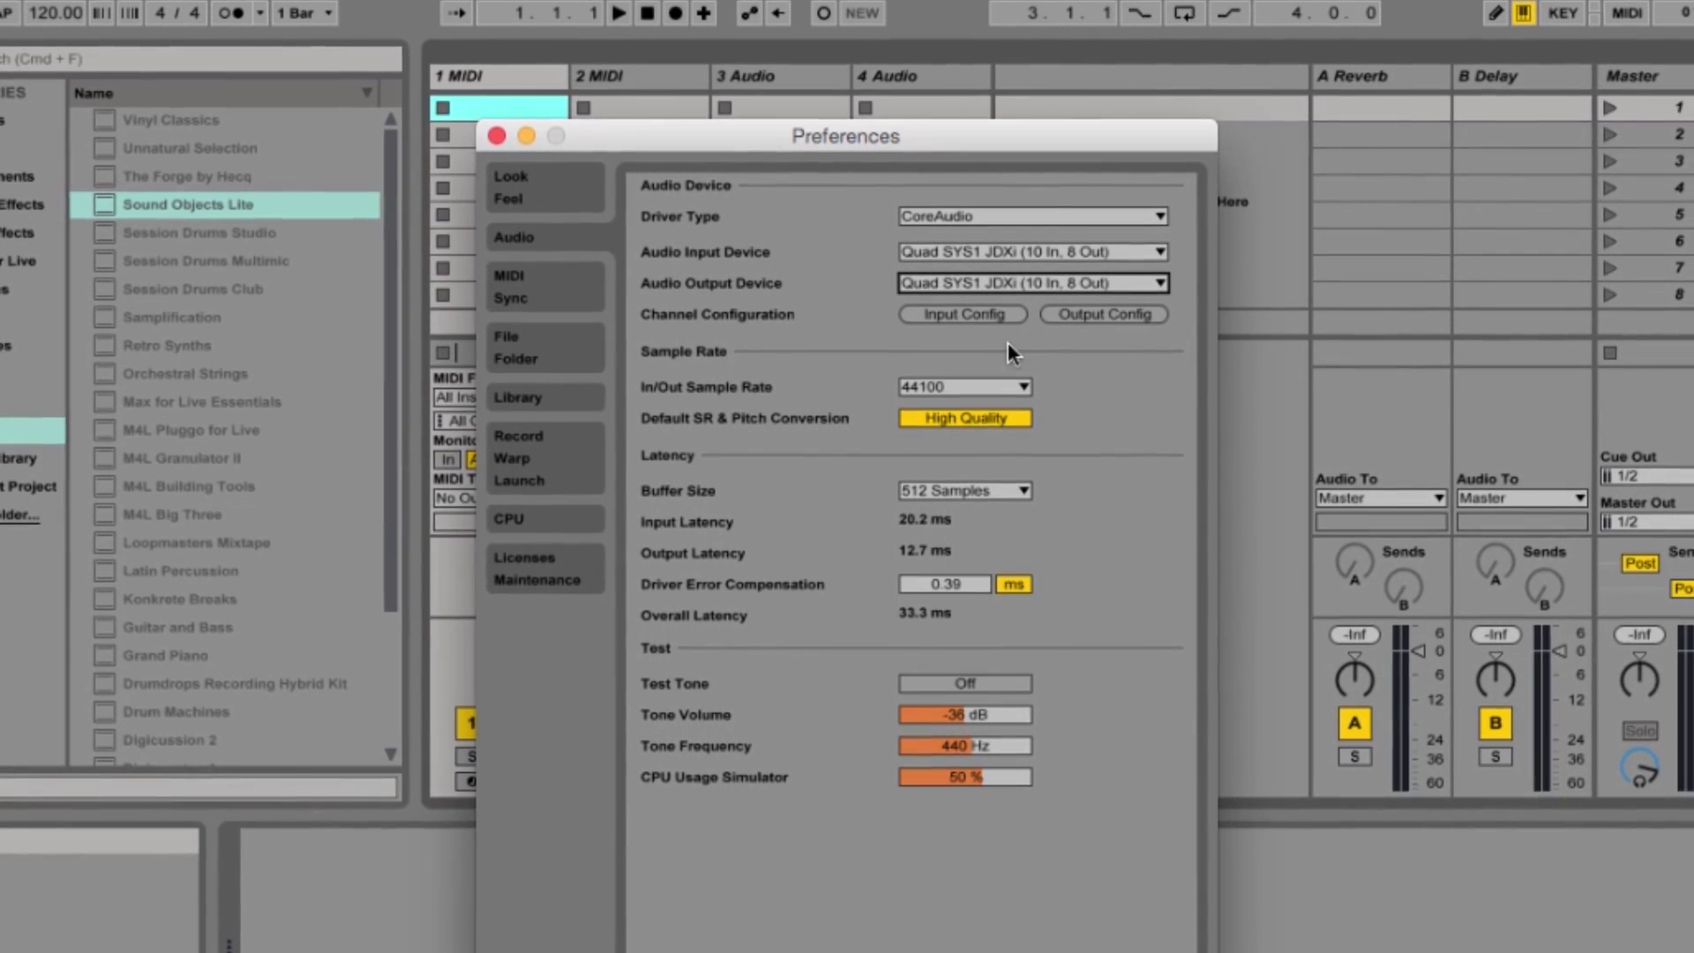
# - Accept the input channel pairs 1/2 through 9/10 and the output configuration, then close Preferences
pyautogui.click(981, 314)
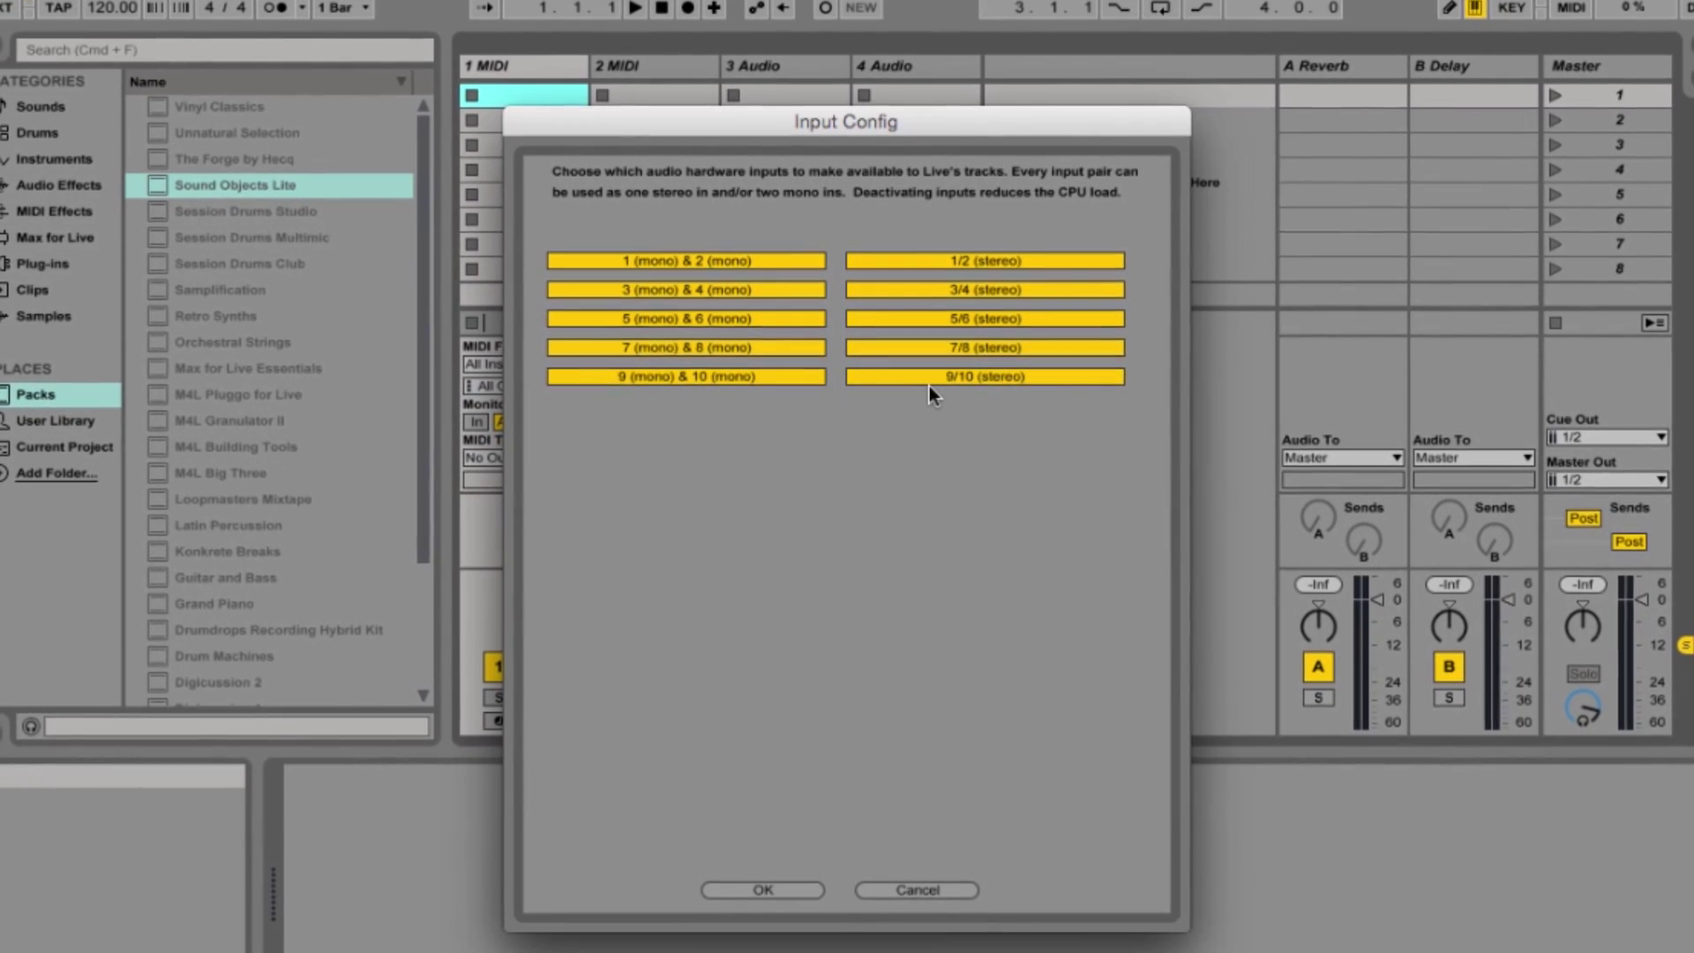
pyautogui.click(753, 883)
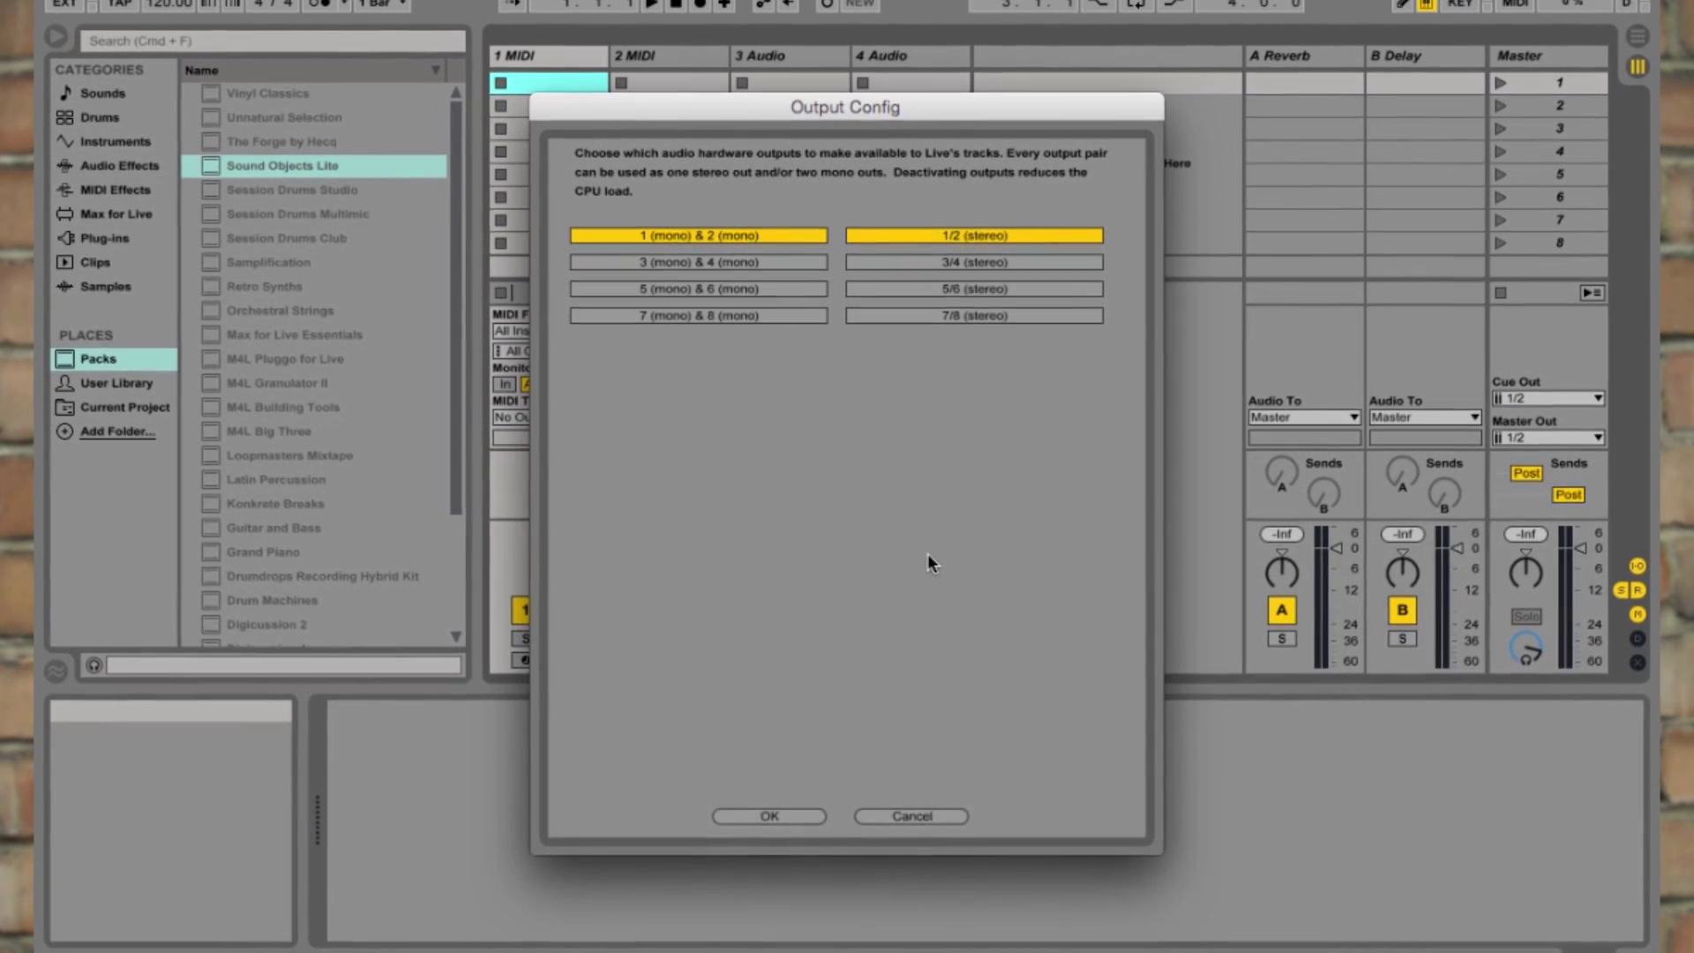
pyautogui.click(770, 816)
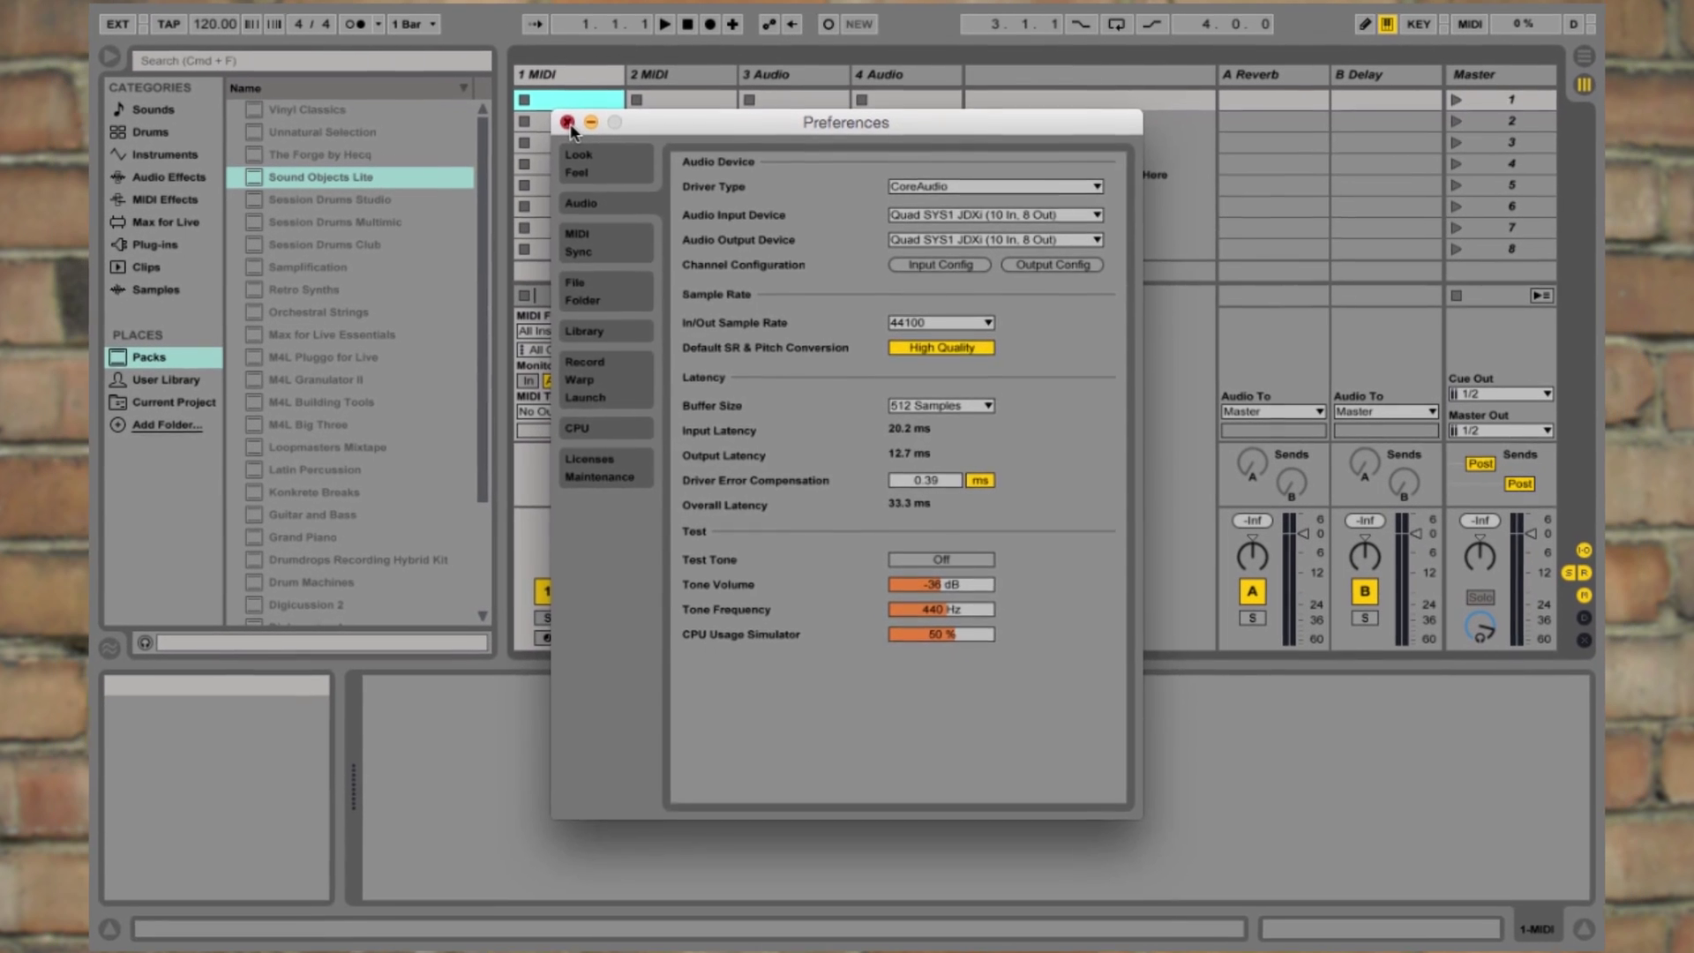
pyautogui.click(550, 104)
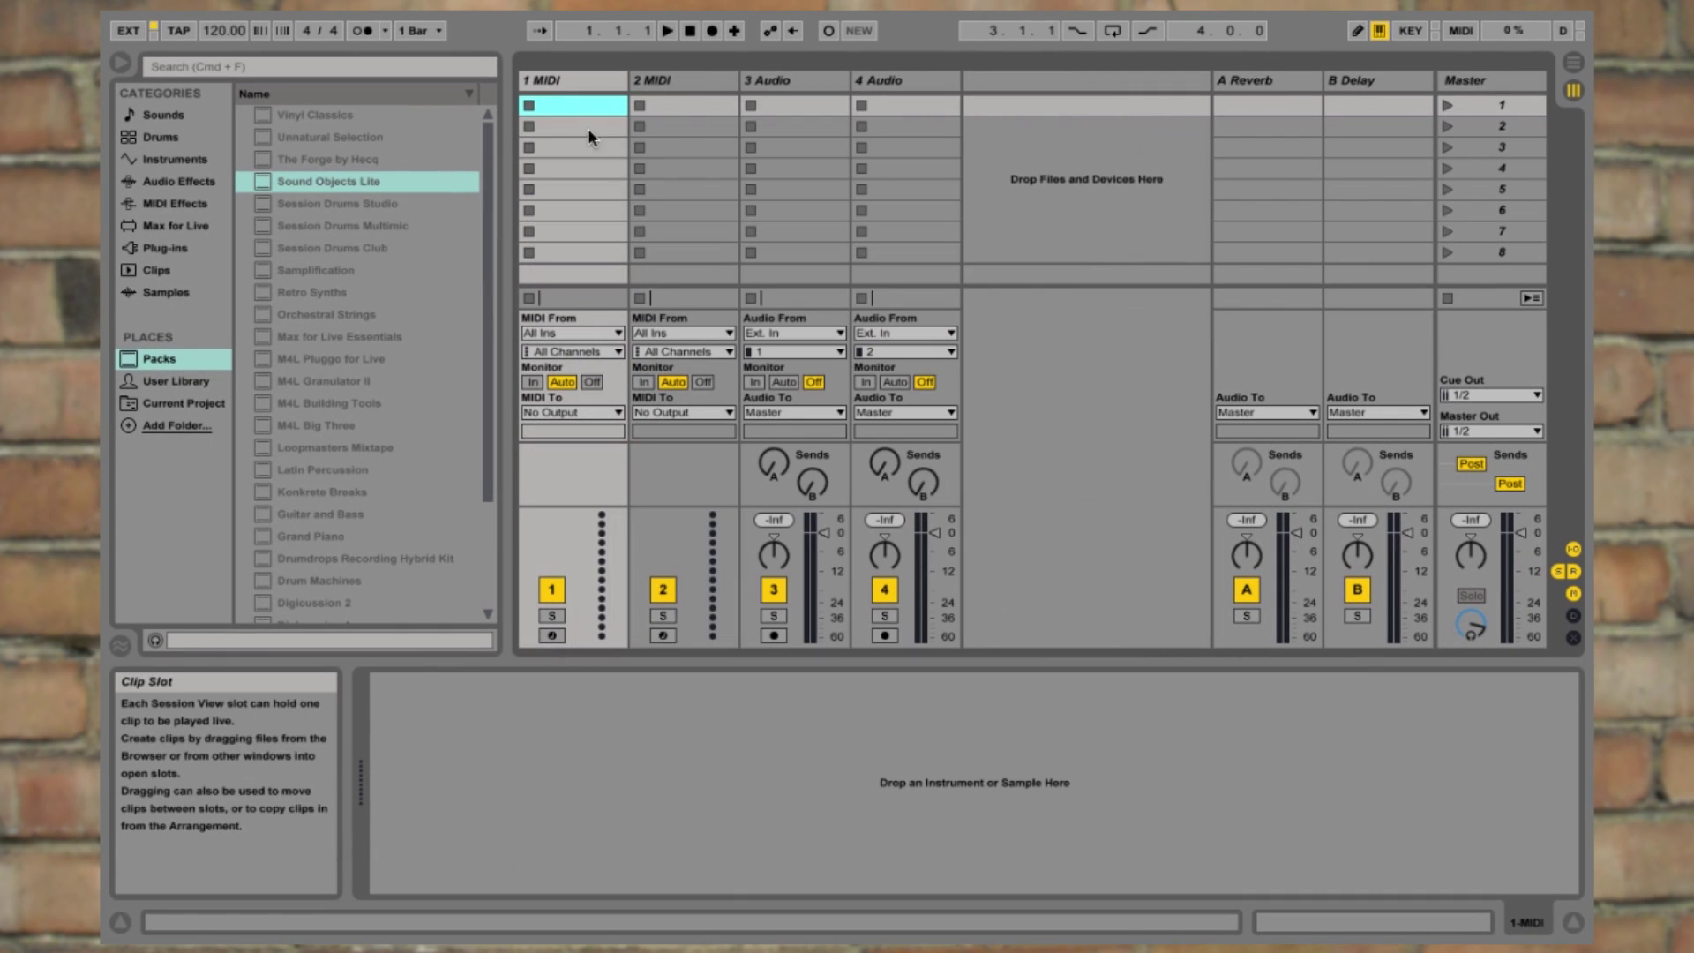
pyautogui.click(775, 82)
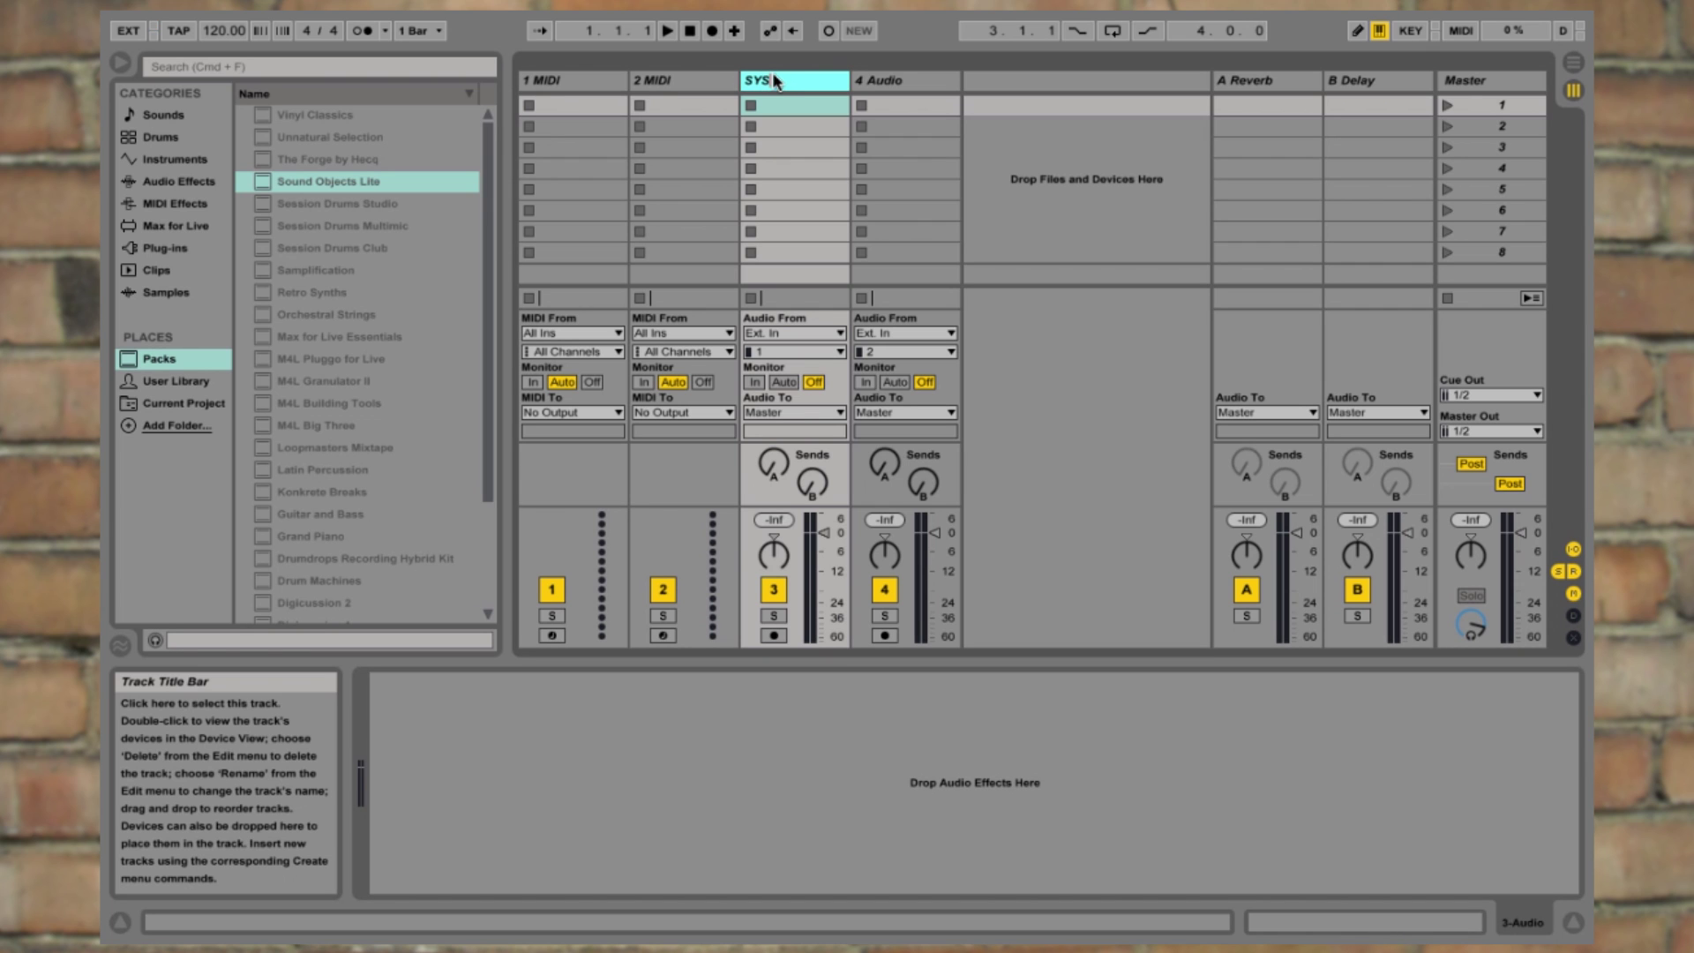
# - Name tracks 3 and 4 SYS1 and JDXi, and set SYS1 to input 7/8 with monitoring In
pyautogui.click(898, 86)
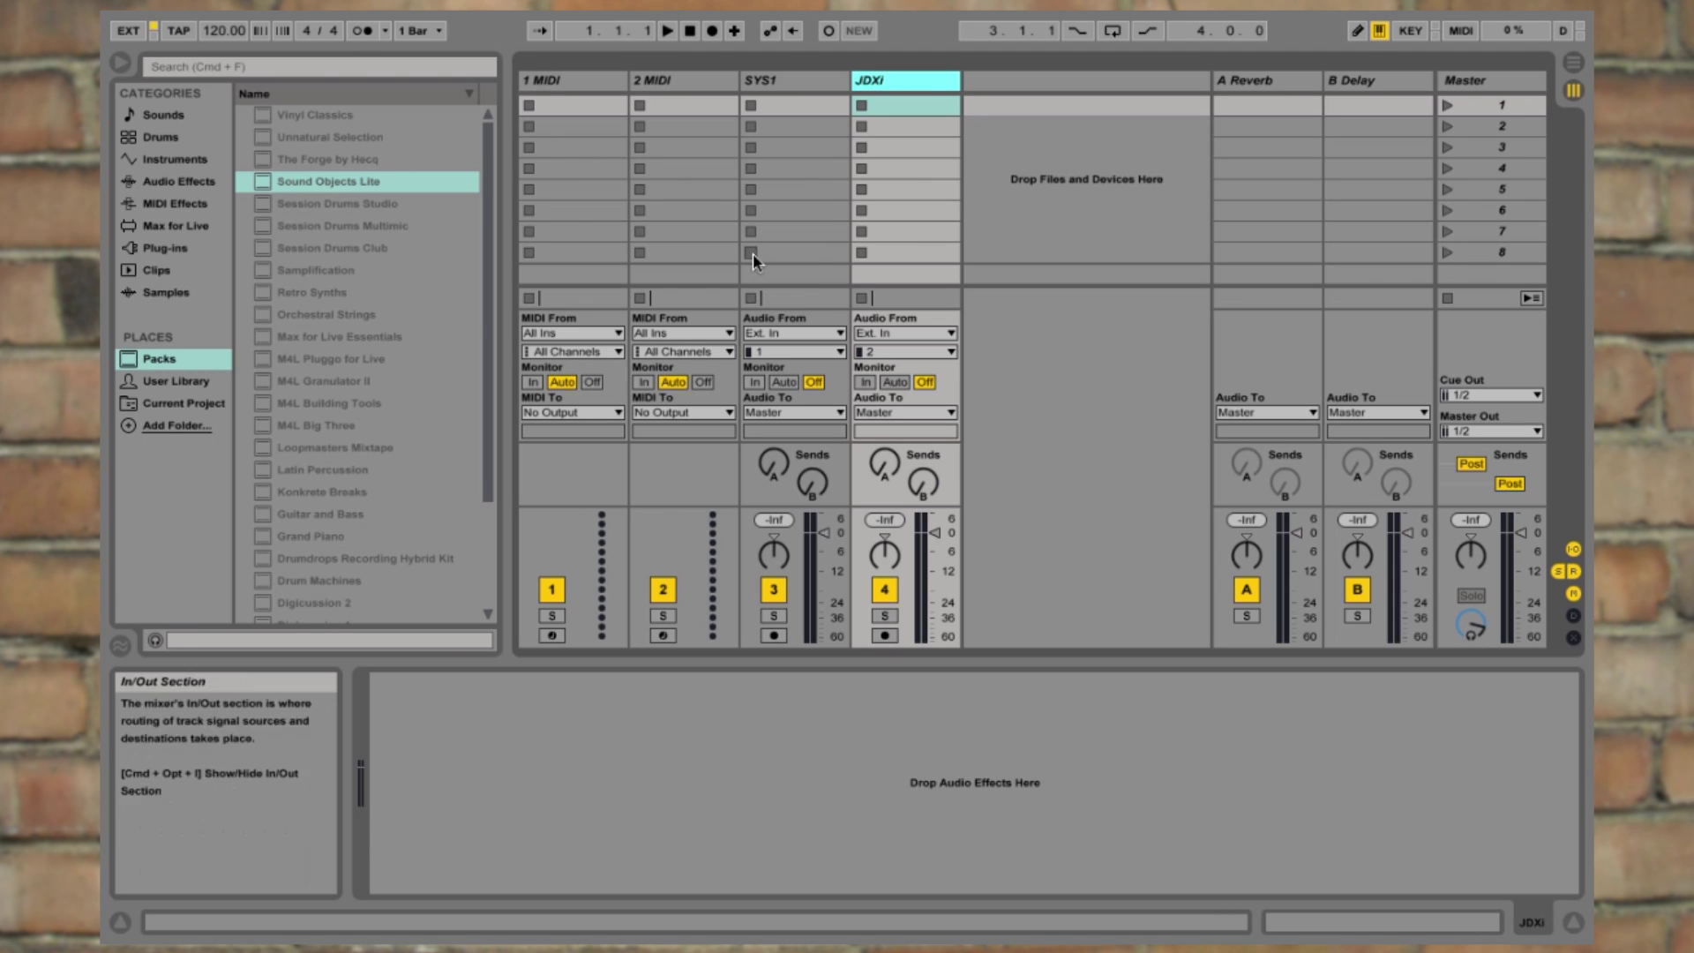
pyautogui.click(819, 85)
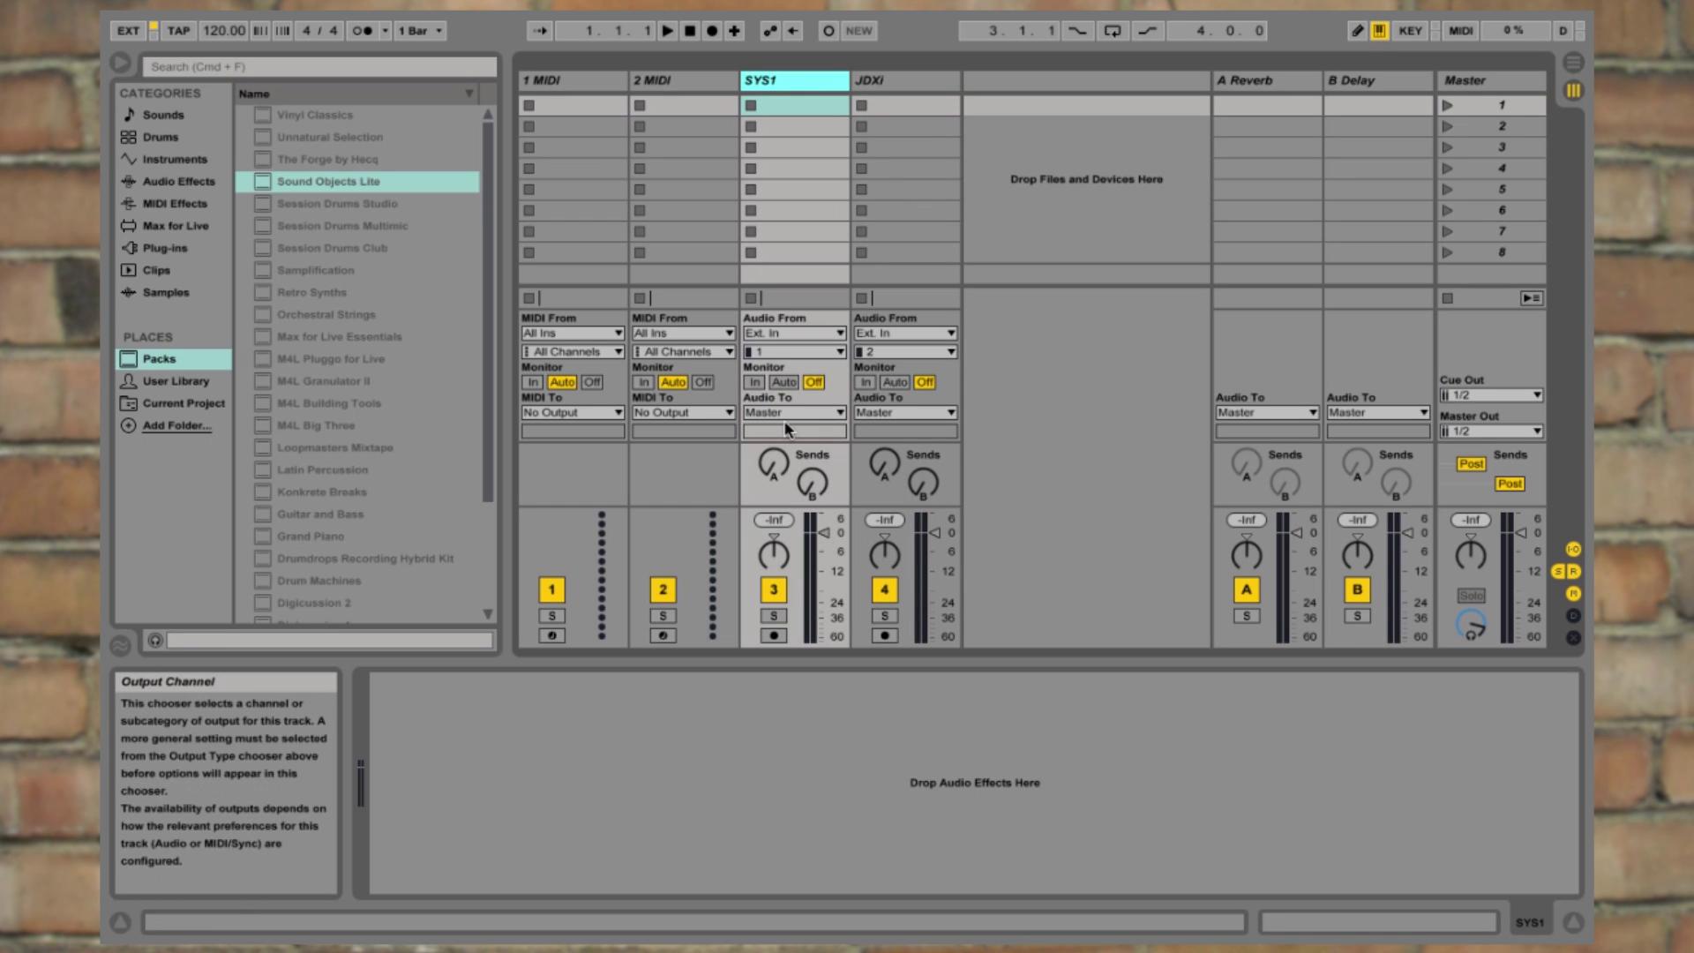
pyautogui.click(831, 353)
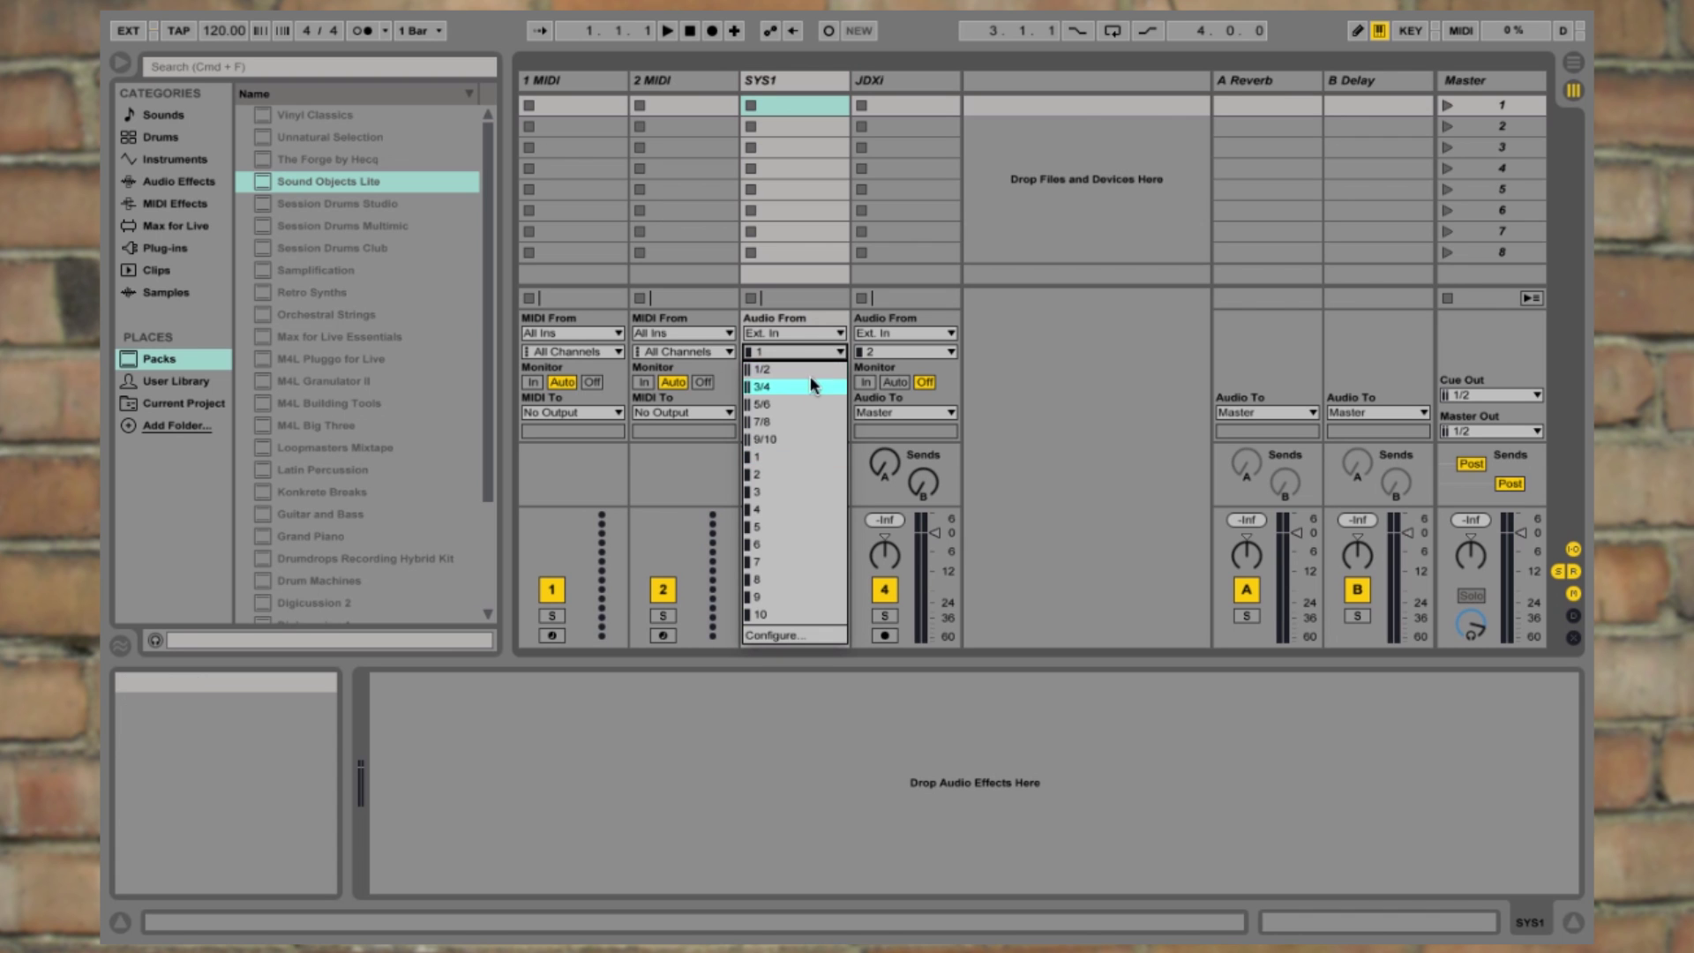
pyautogui.click(797, 424)
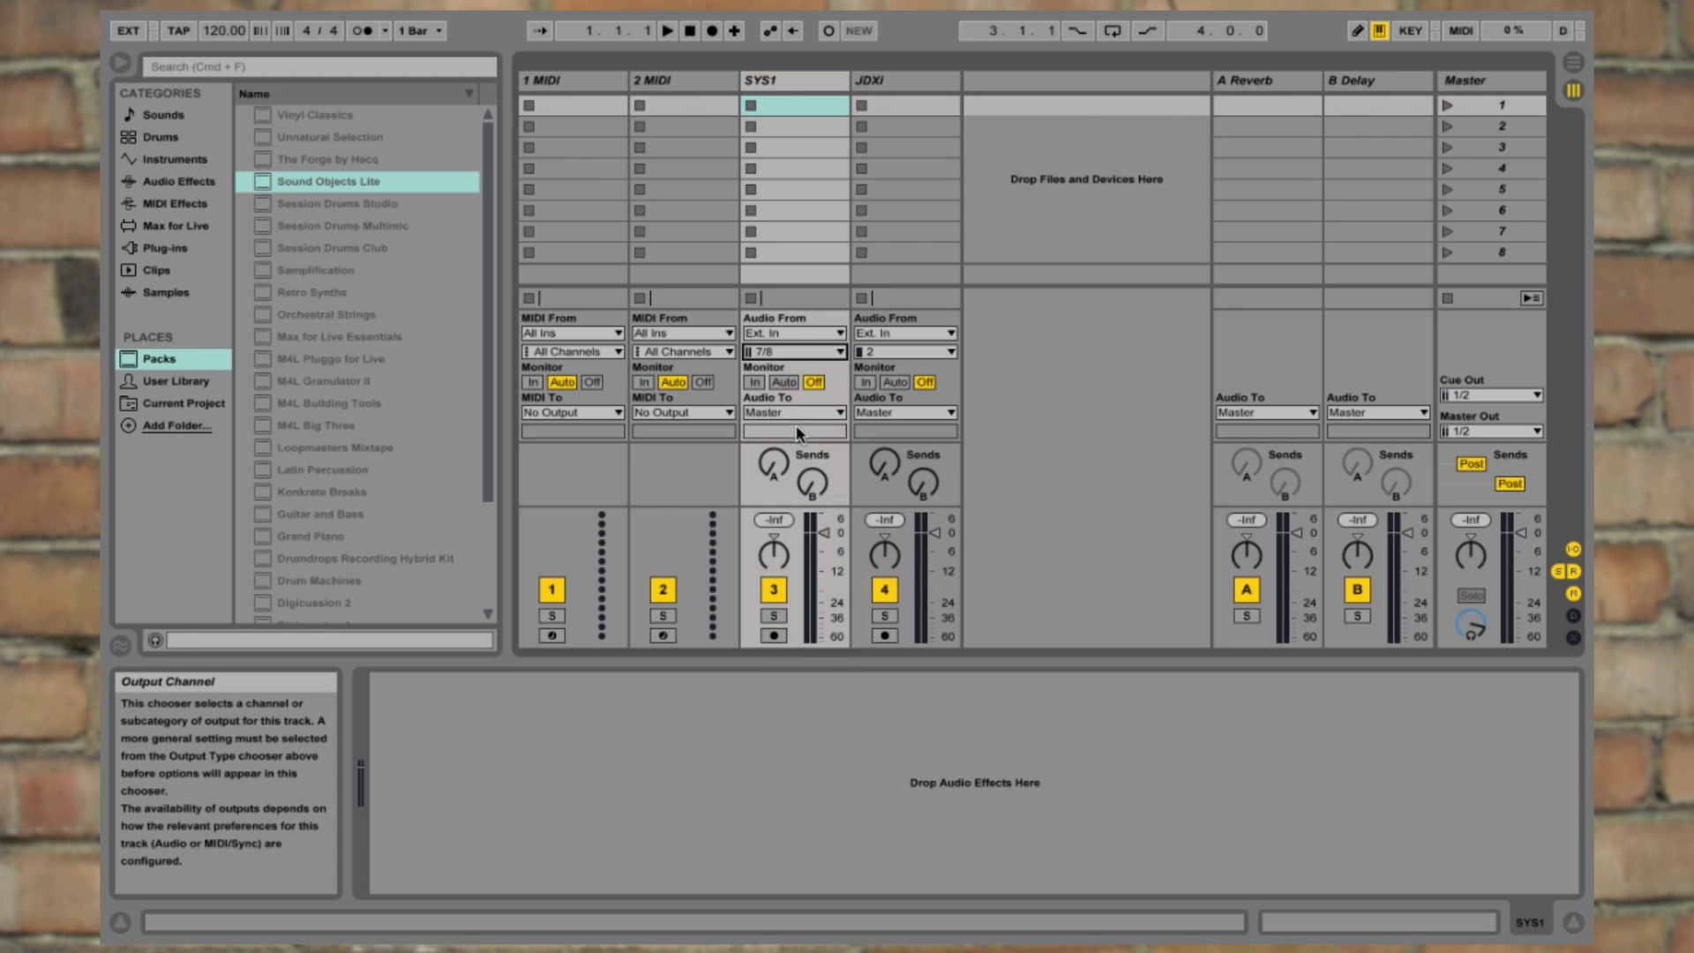
pyautogui.click(755, 383)
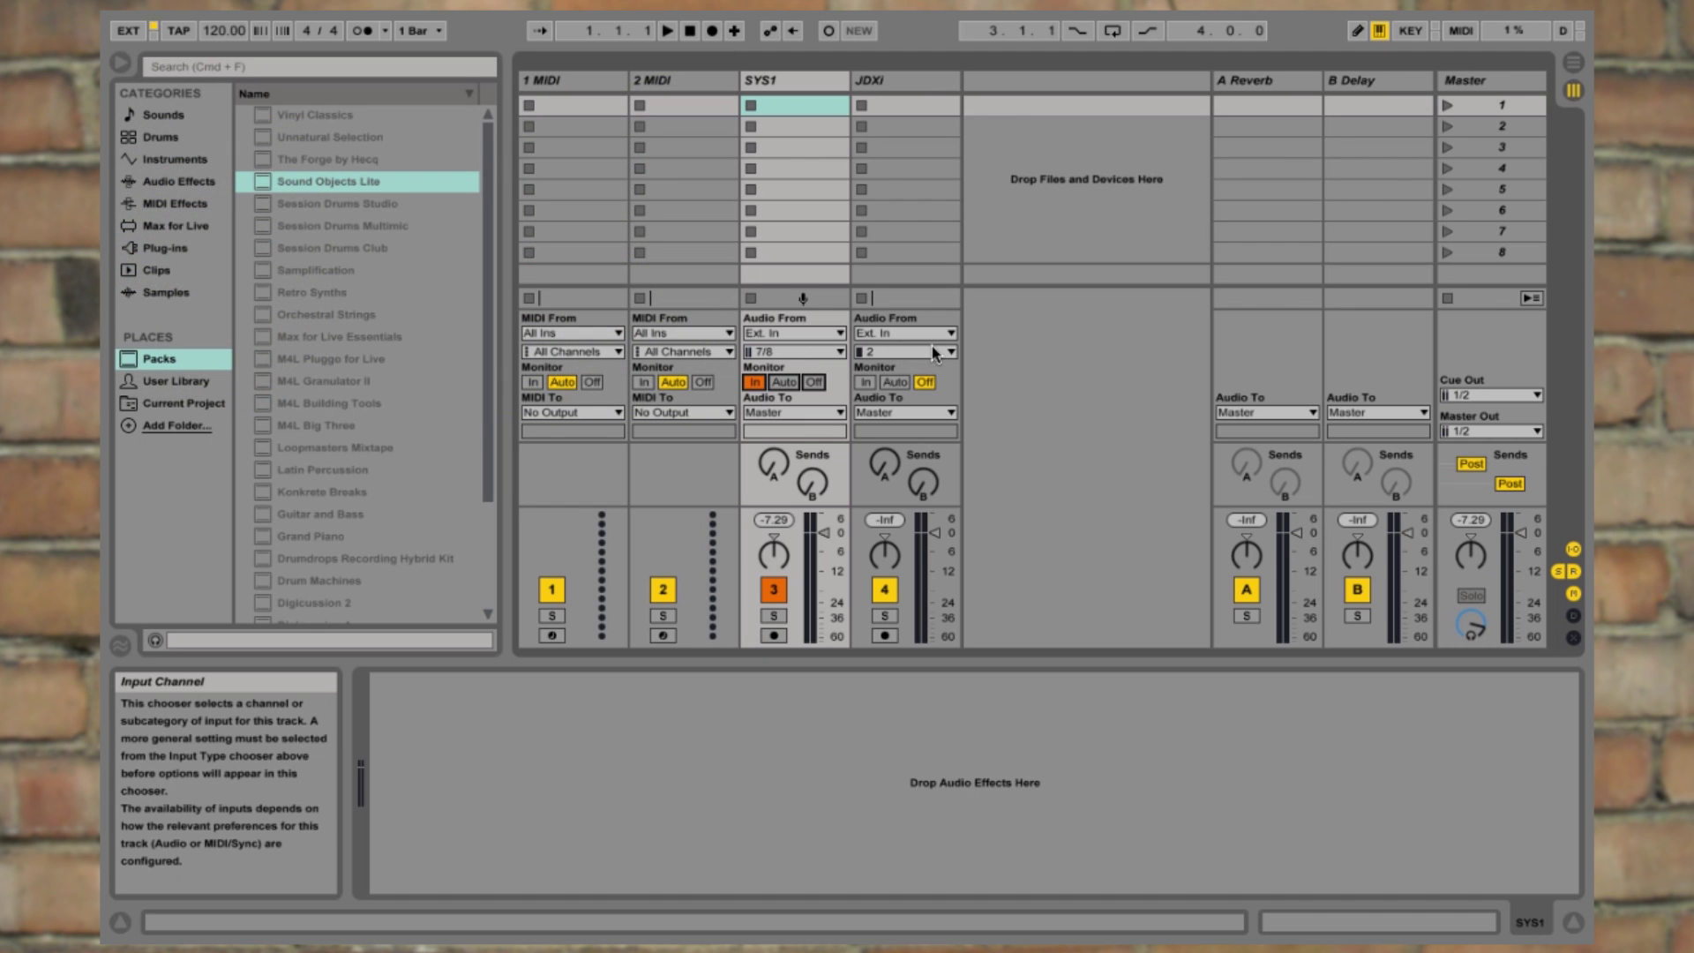
# - Set the JDXi track's input channel to 9/10 with monitoring In
pyautogui.click(935, 353)
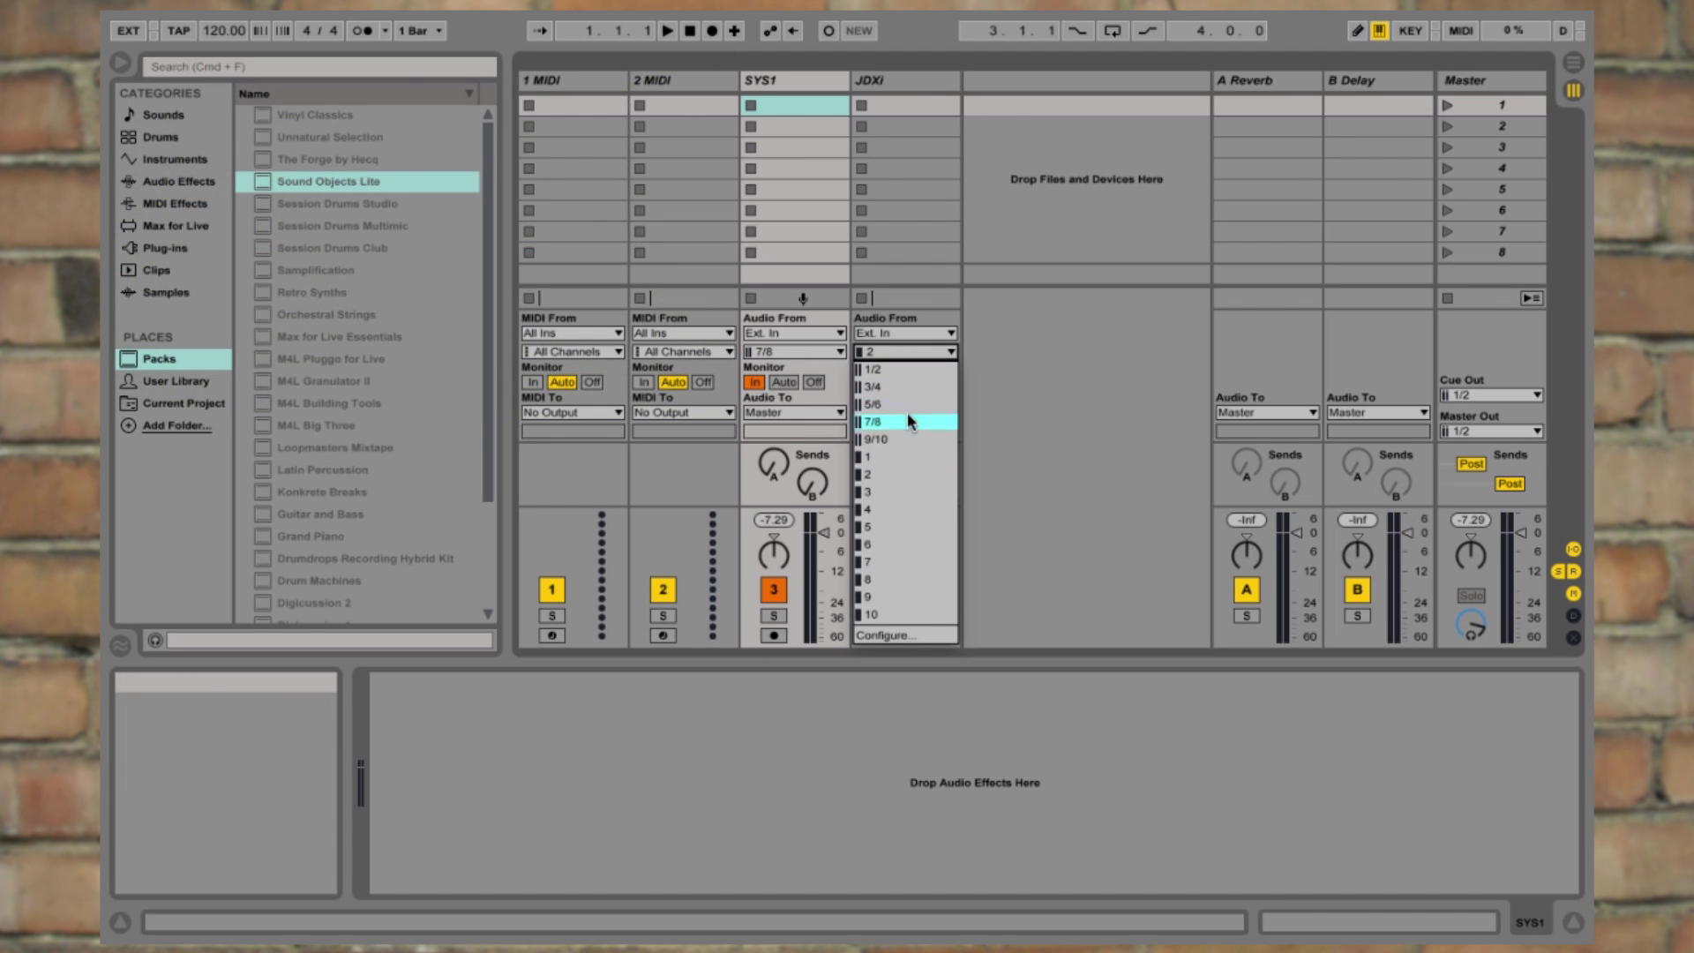
pyautogui.click(900, 436)
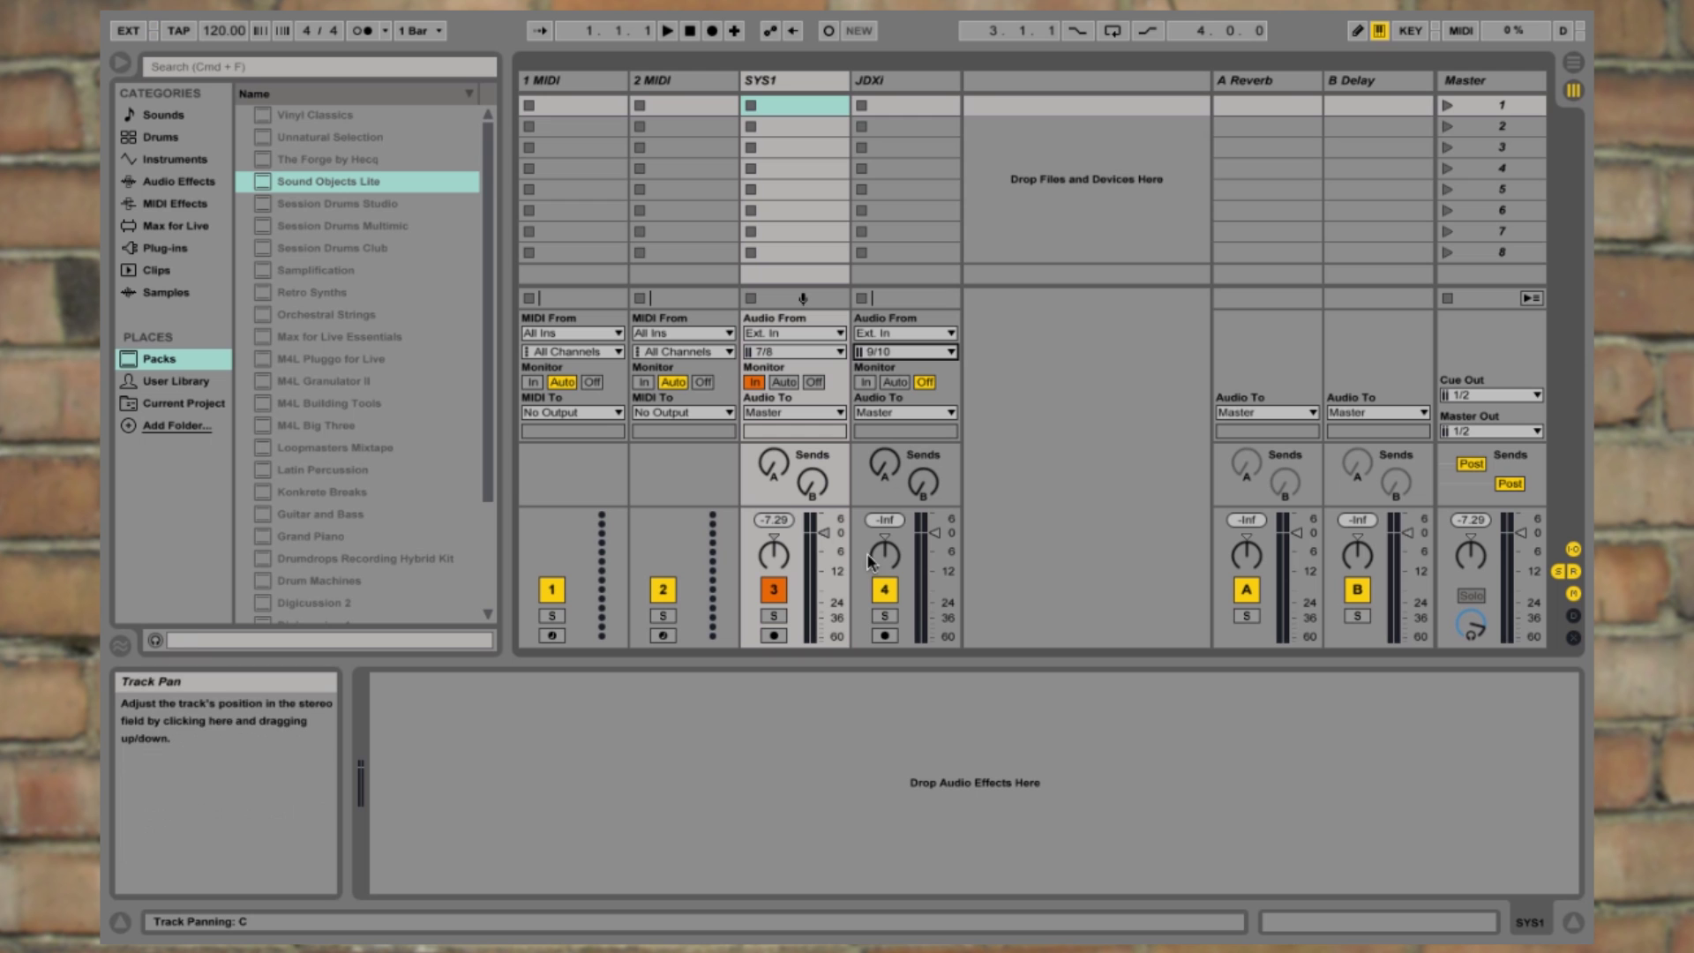
pyautogui.click(865, 383)
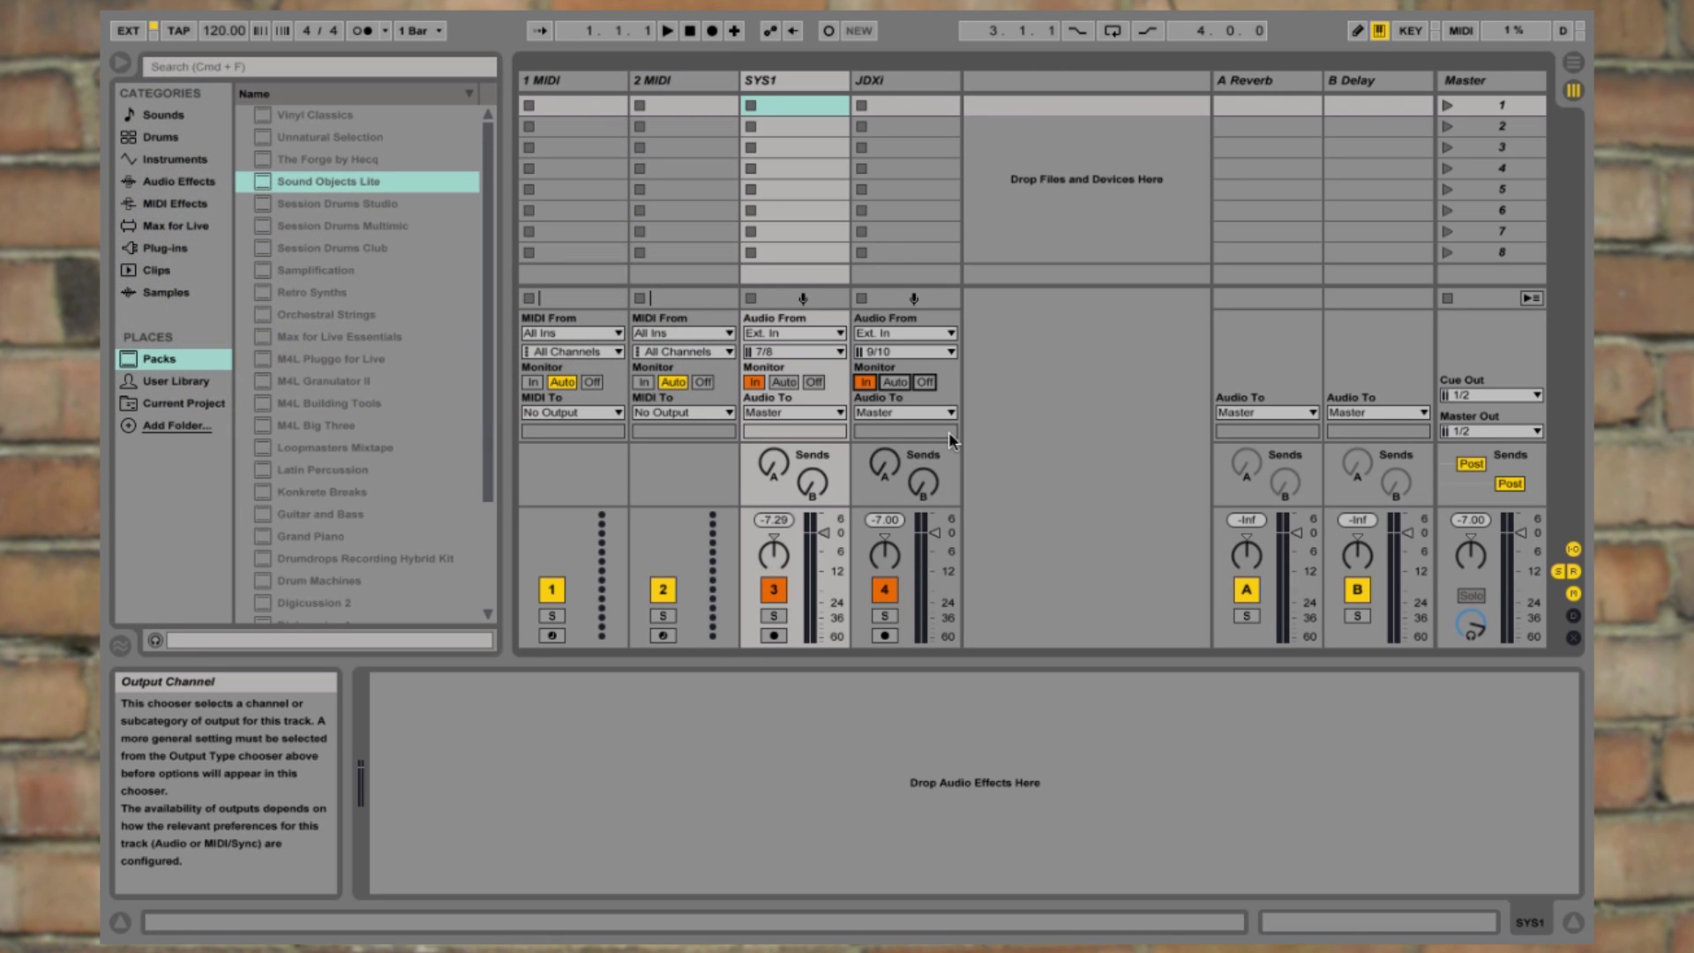
# - Insert a Quad audio track after JDXi, taking input from channels 1/2
pyautogui.press('super+t')
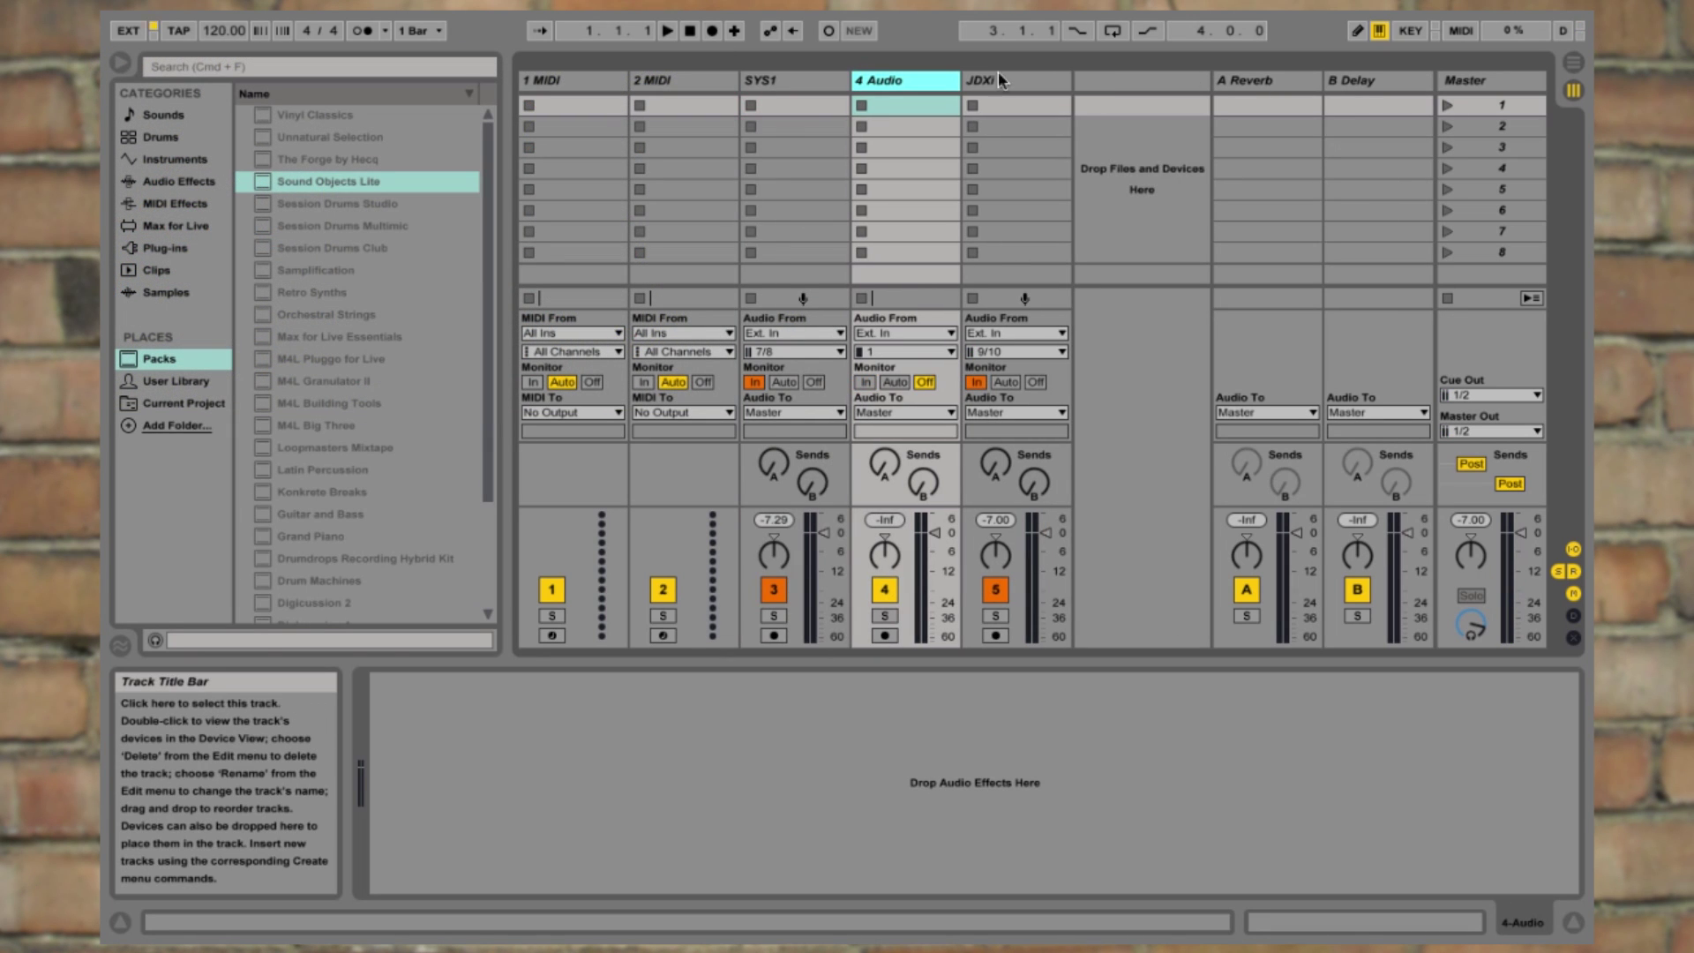
pyautogui.moveTo(1050, 79); pyautogui.dragTo(1069, 78)
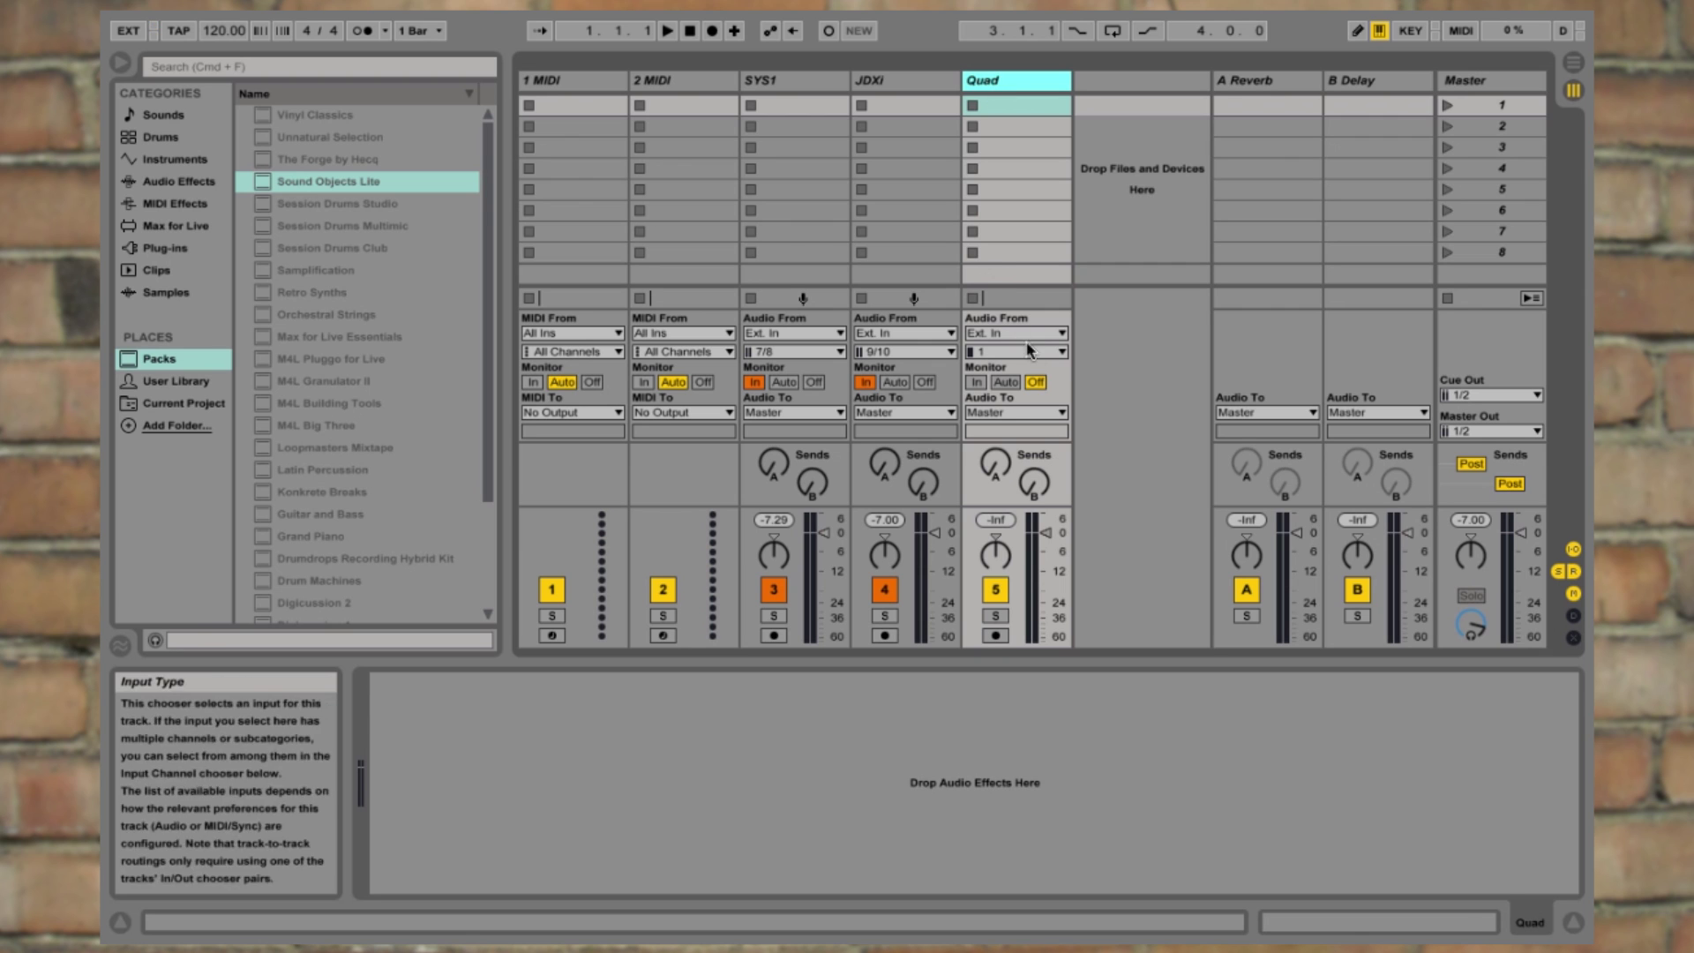
pyautogui.click(1060, 352)
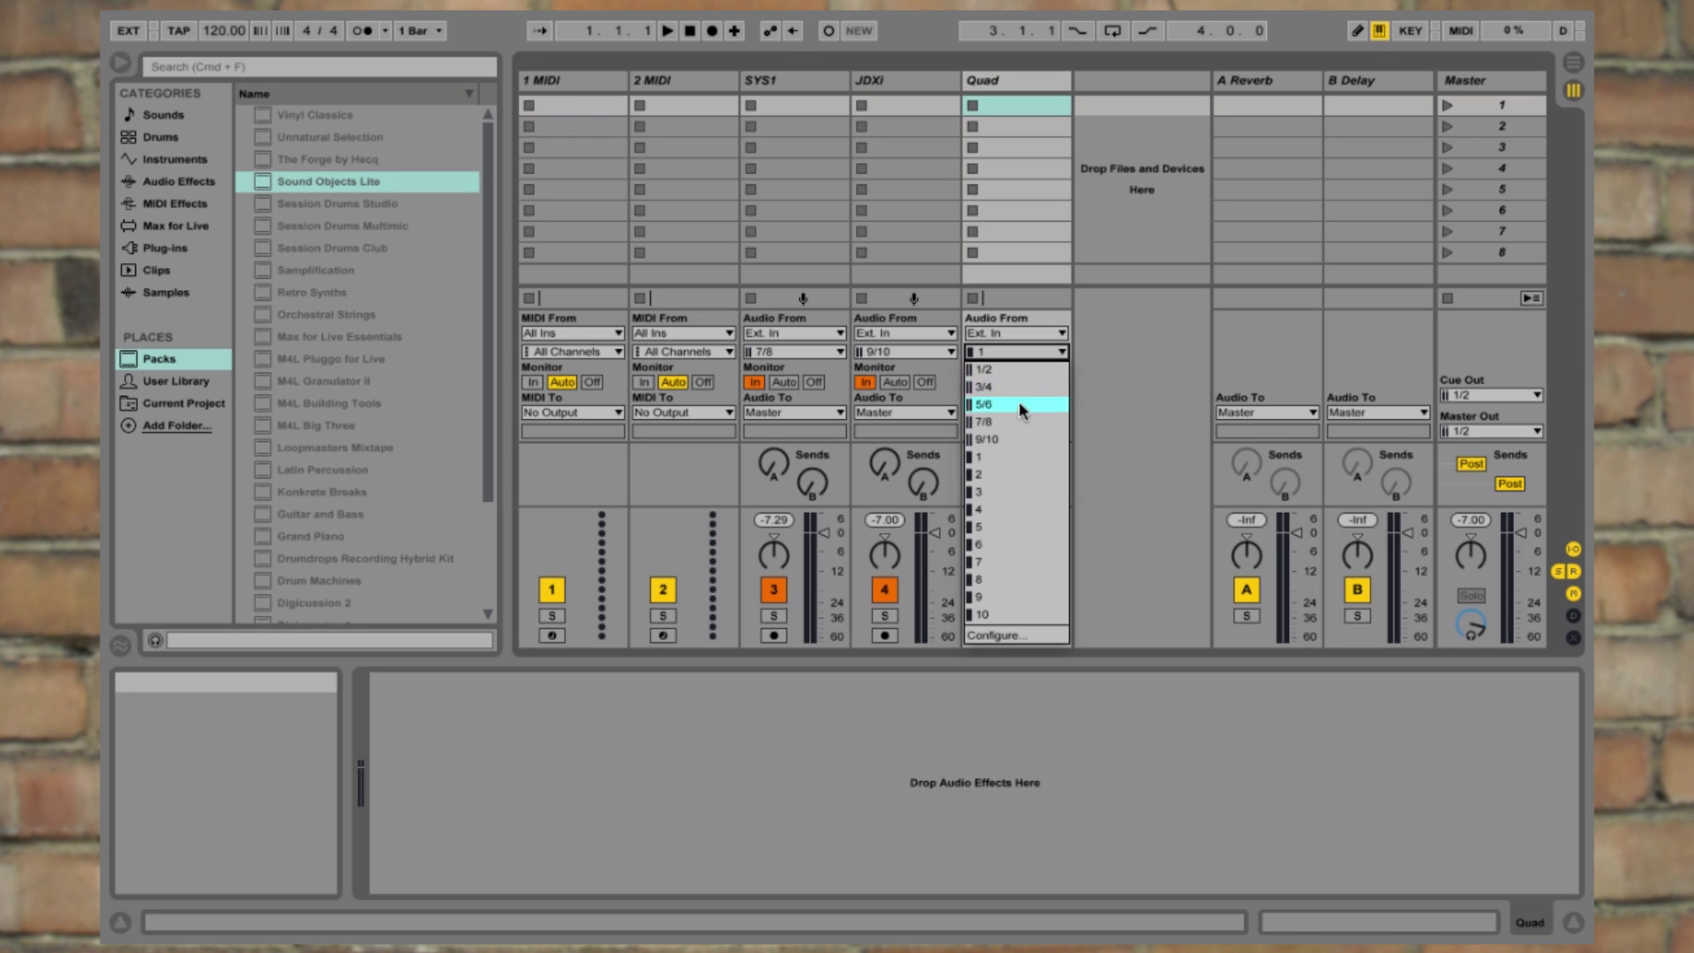
pyautogui.click(1018, 371)
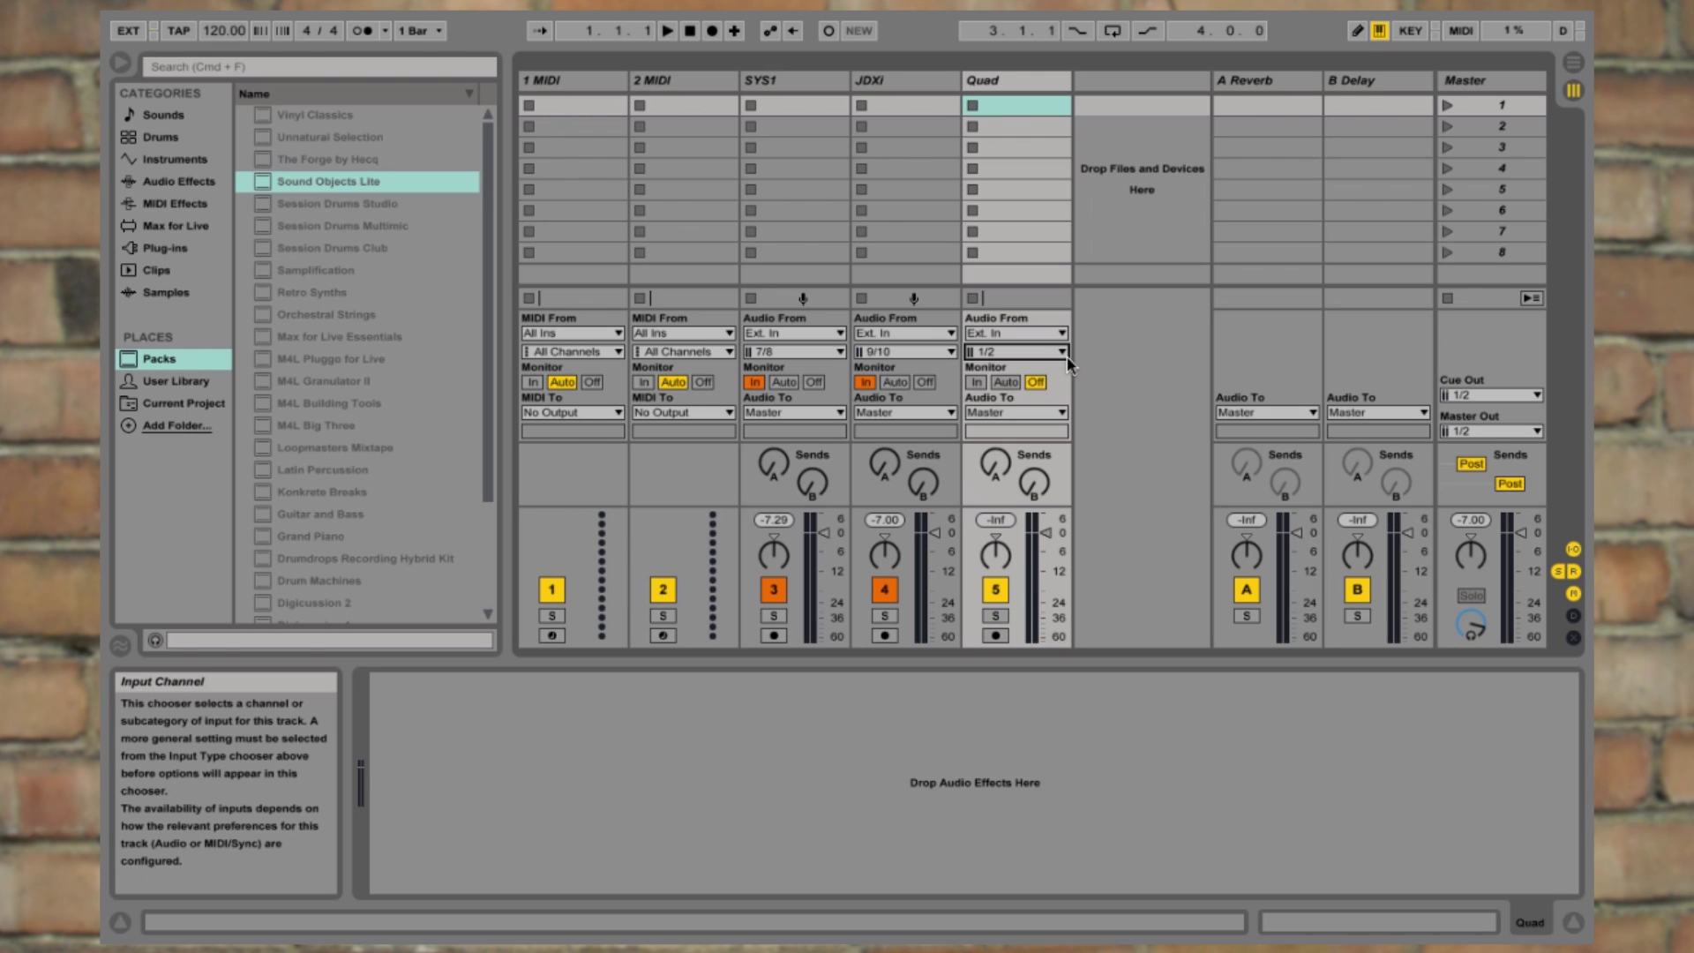
pyautogui.click(565, 78)
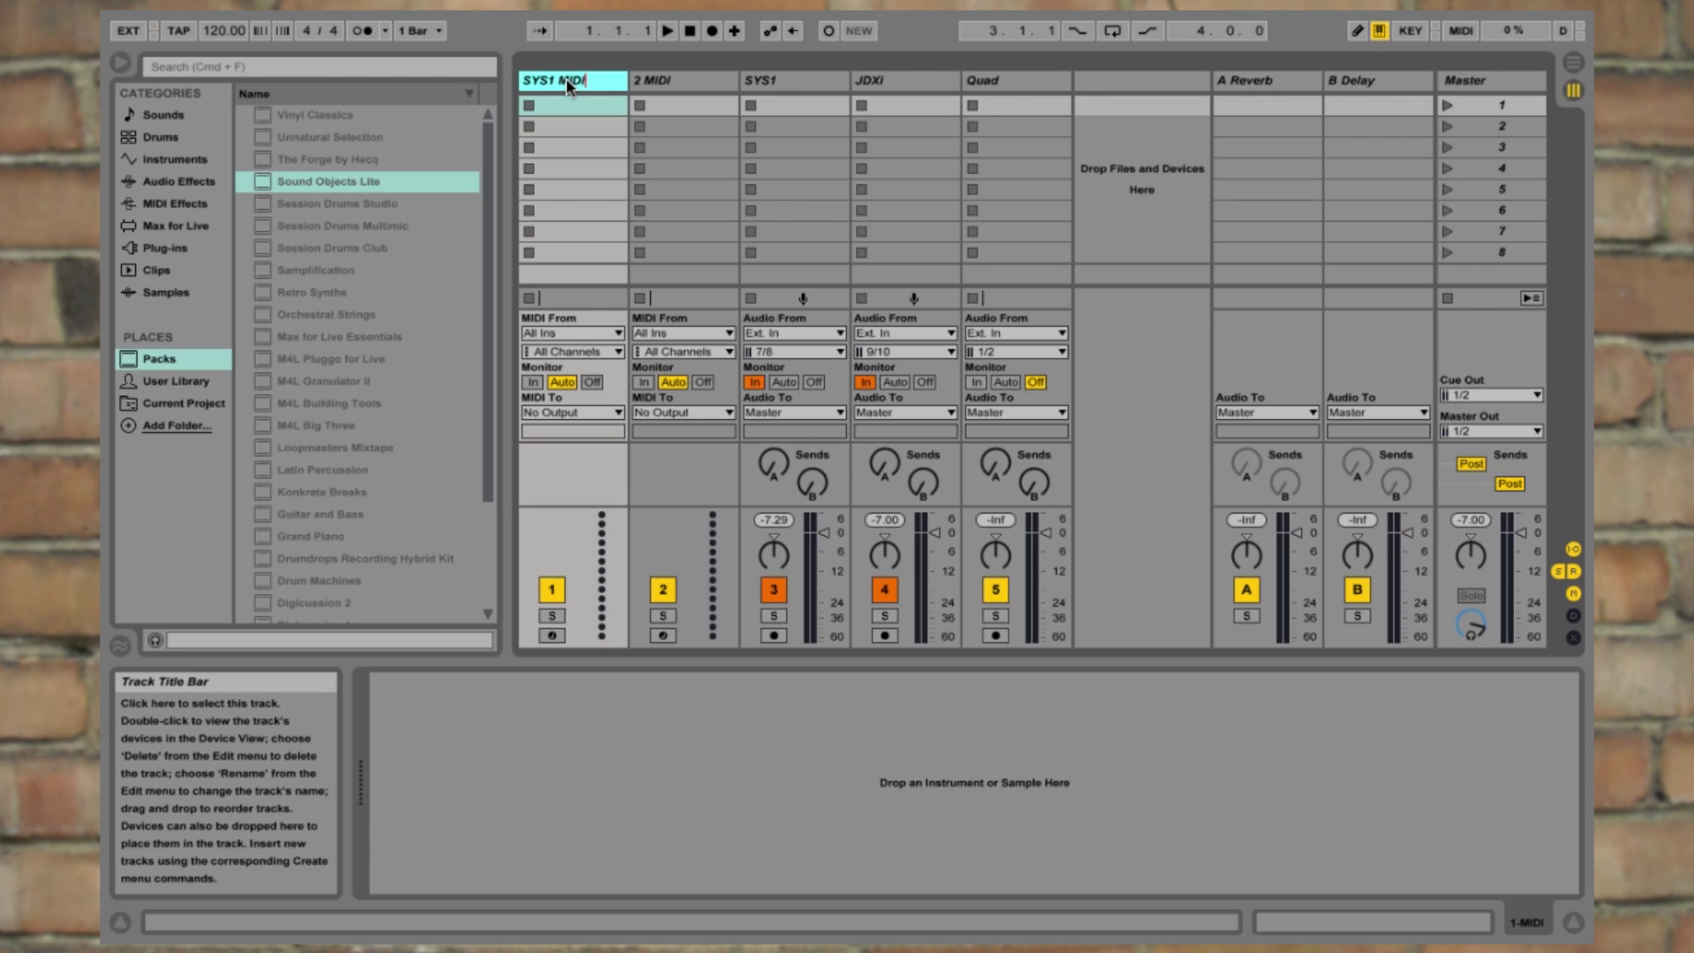
# - Confirm 'SYS1 MIDI' for the first MIDI track and name the second 'JDXi MIDI'
pyautogui.press('Tab')
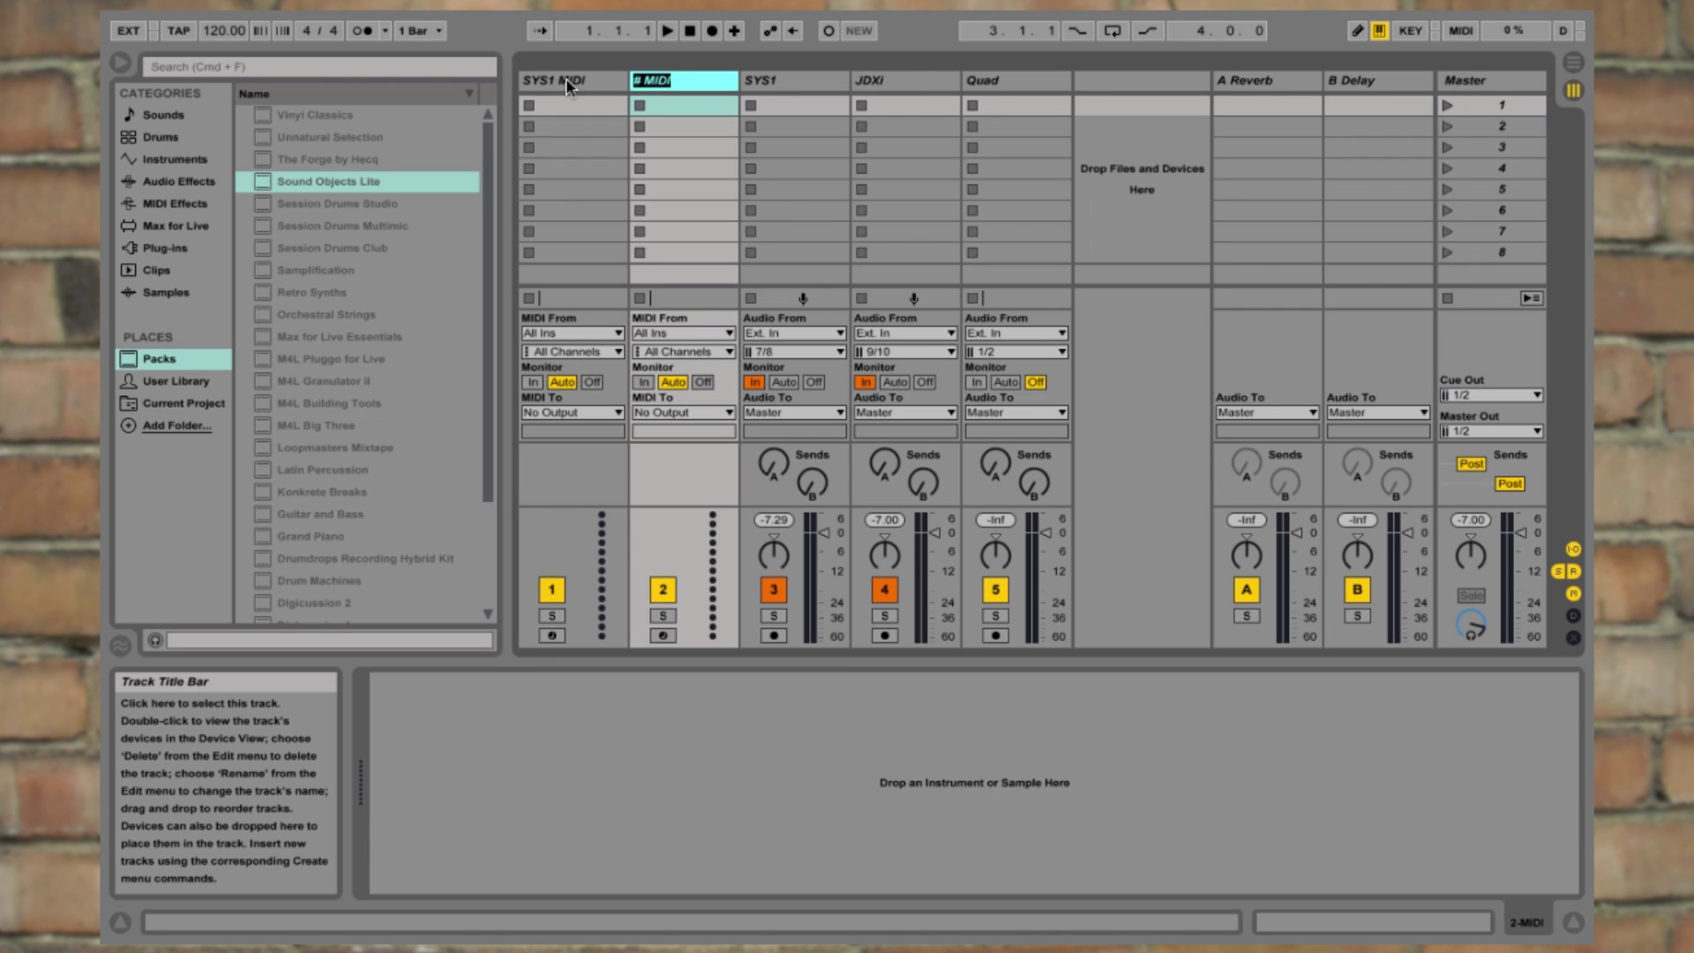
pyautogui.write('JDXi MIDI')
pyautogui.press('Return')
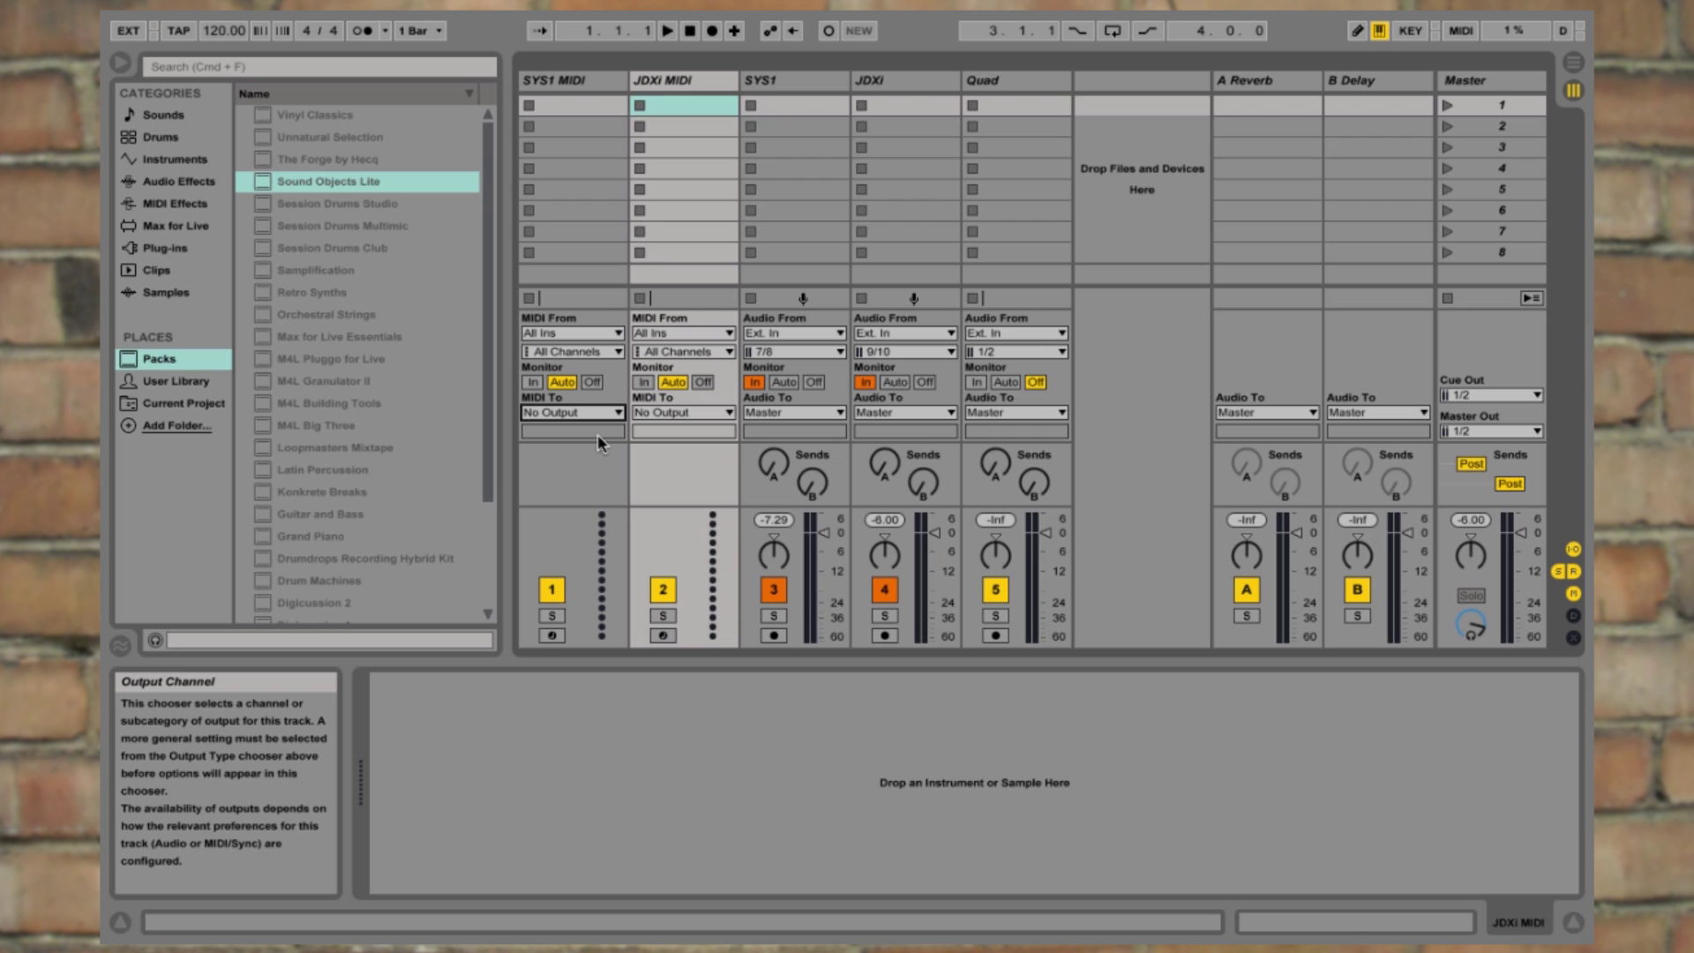
# - On the SYS1 MIDI track, set MIDI From and MIDI To both to SYSTEM-1
pyautogui.click(576, 80)
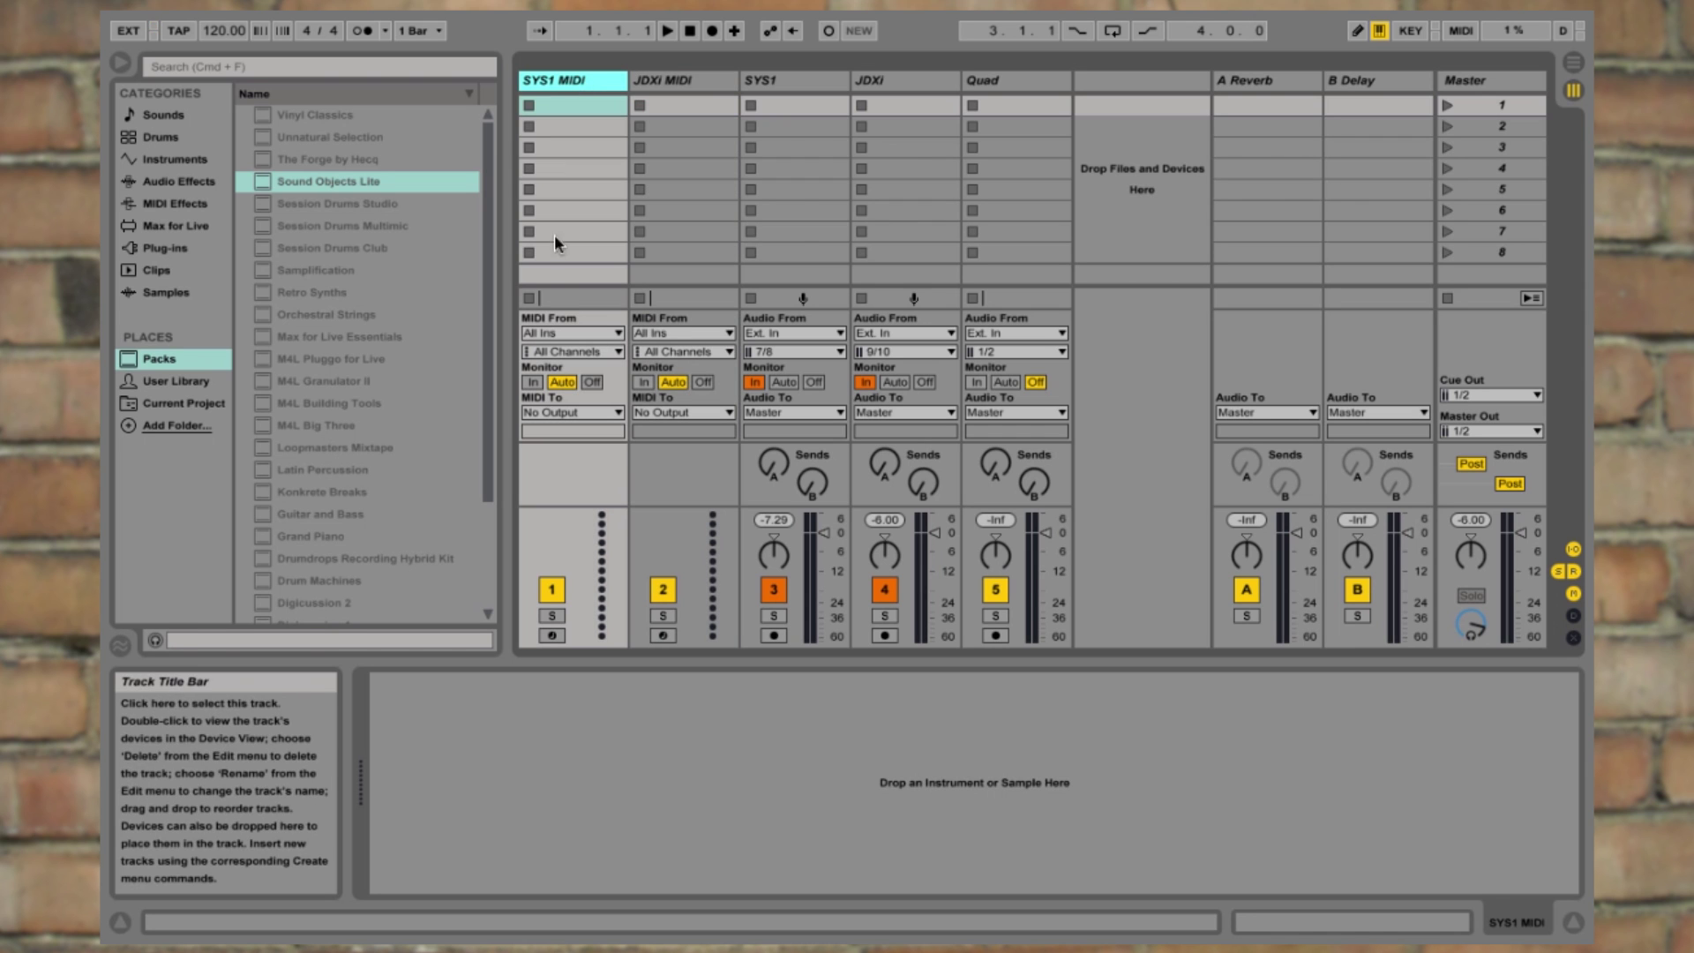
pyautogui.click(604, 336)
pyautogui.click(586, 420)
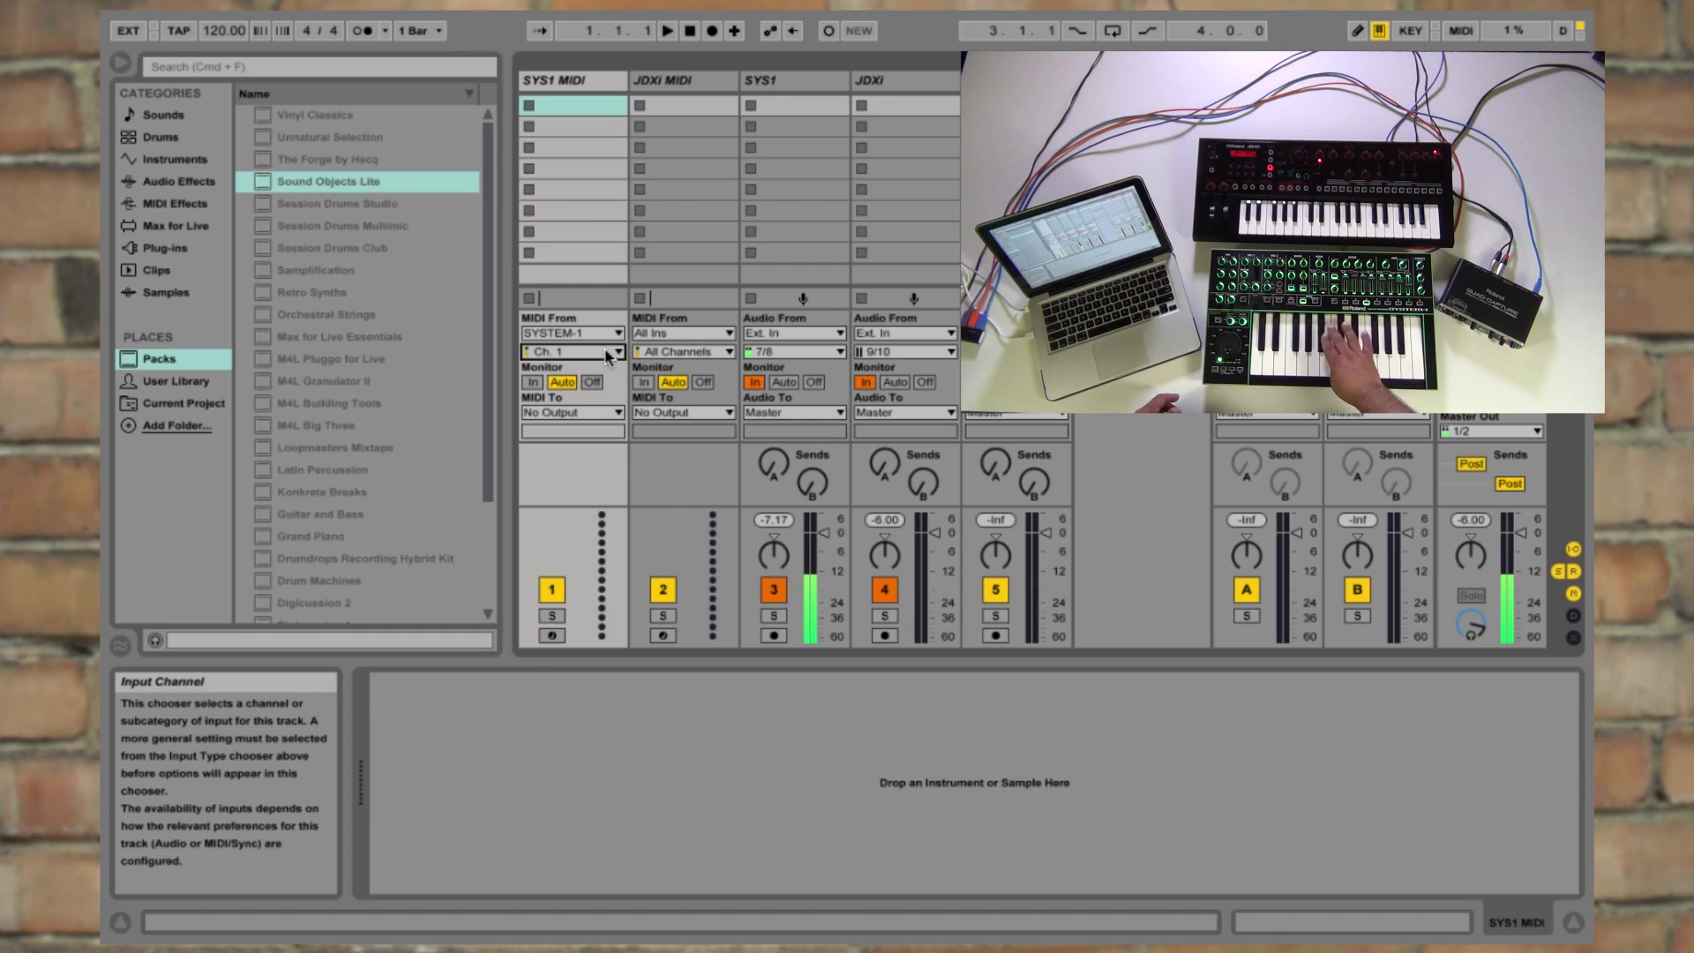
pyautogui.click(615, 413)
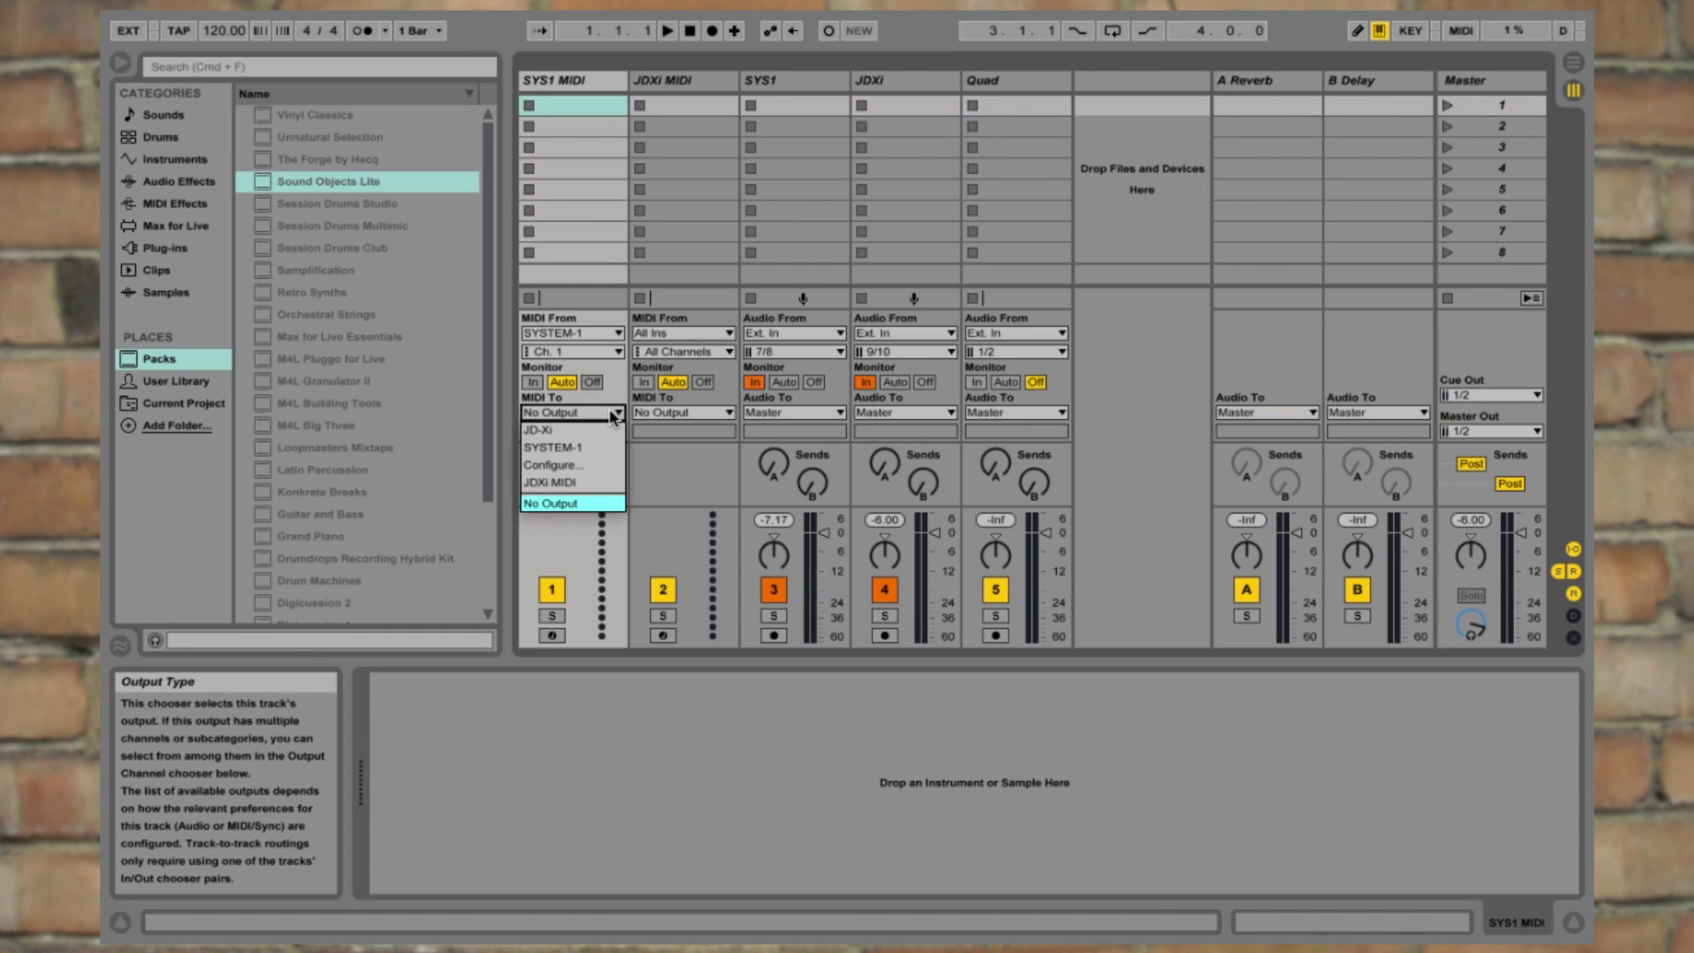
pyautogui.click(597, 446)
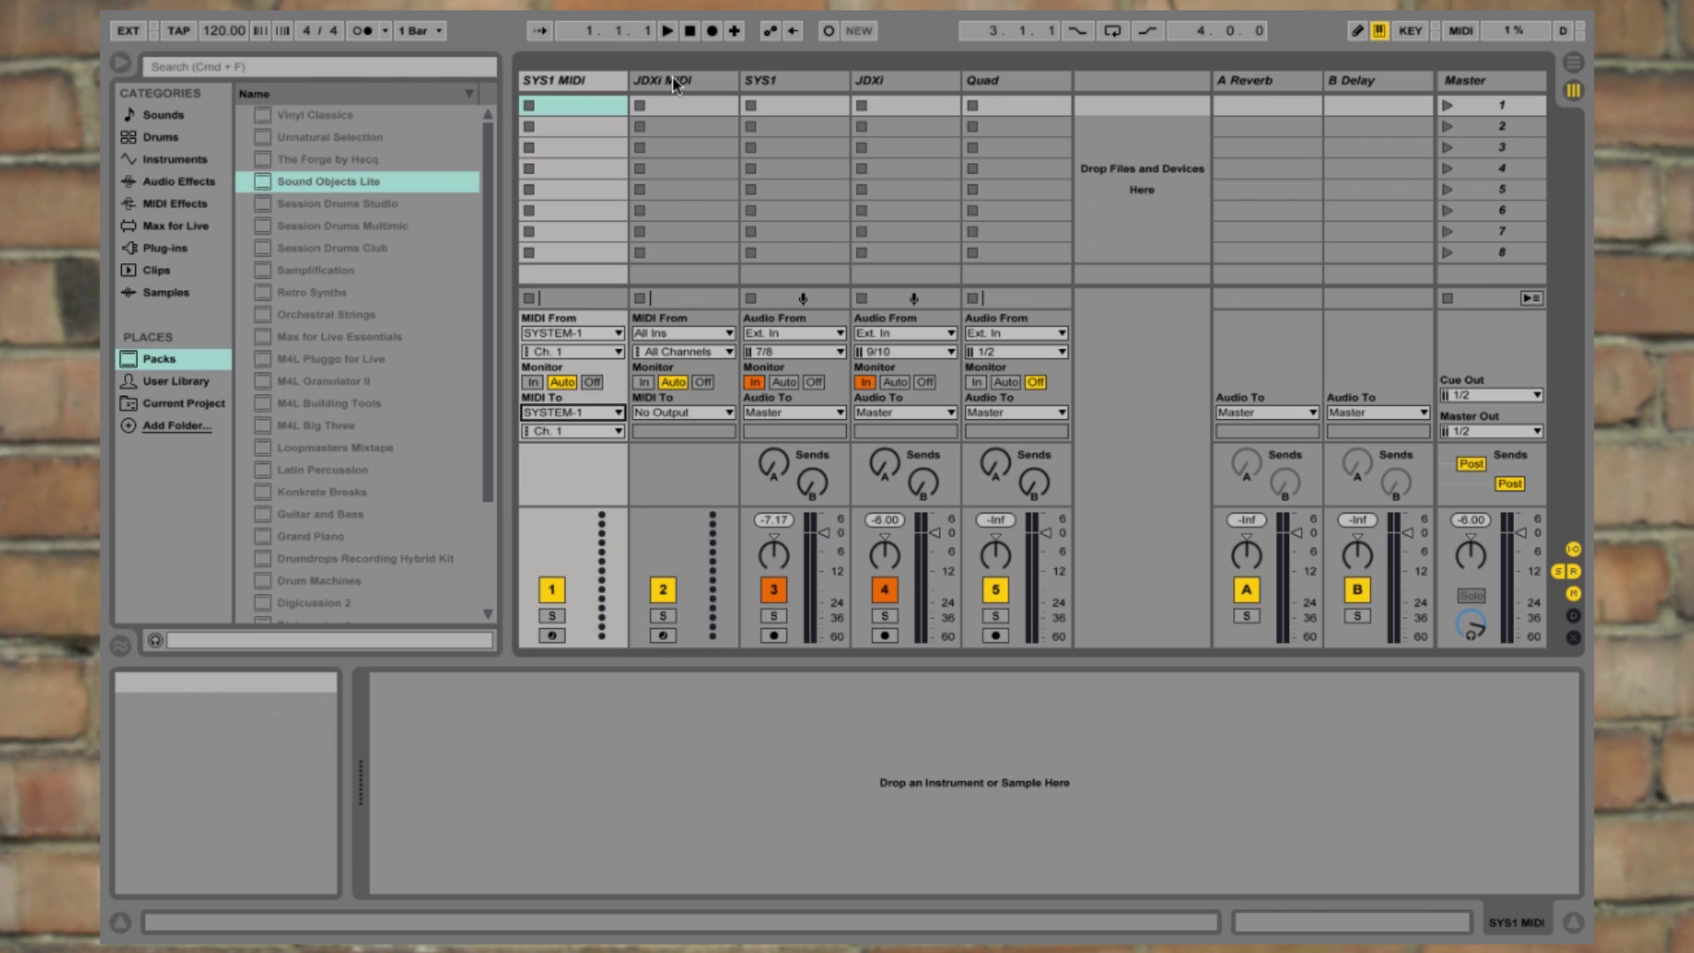
# - Set the JDXi MIDI track to receive MIDI from JD-Xi on channel 10 only
pyautogui.click(677, 82)
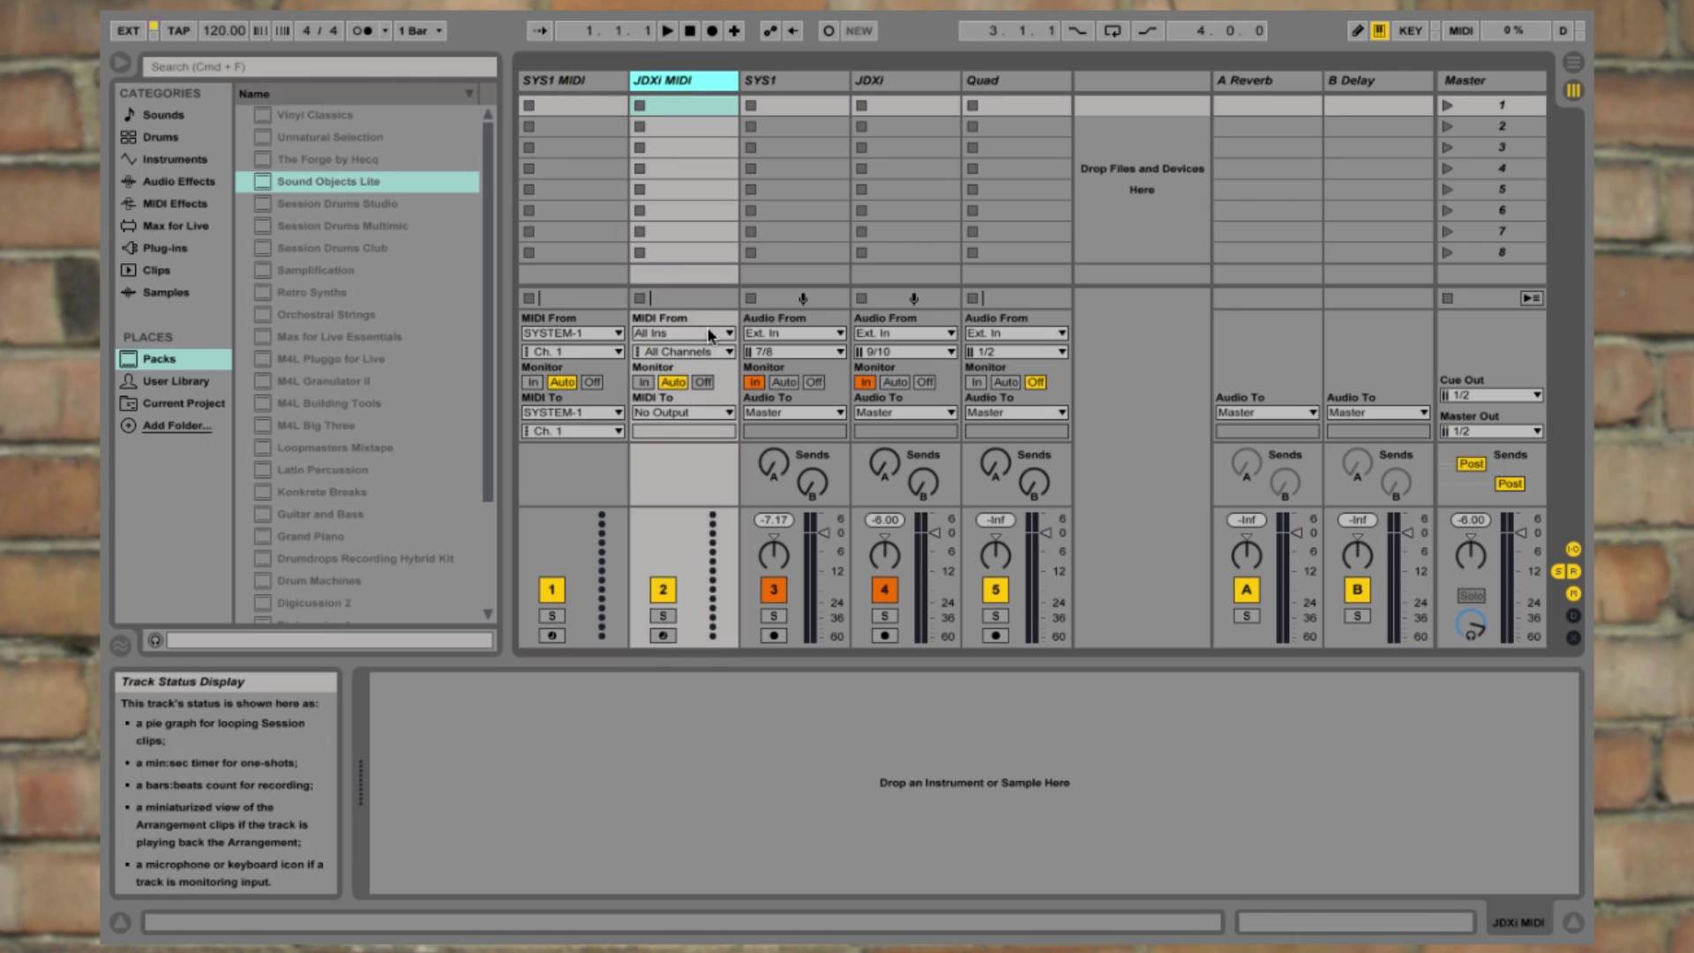
pyautogui.click(729, 336)
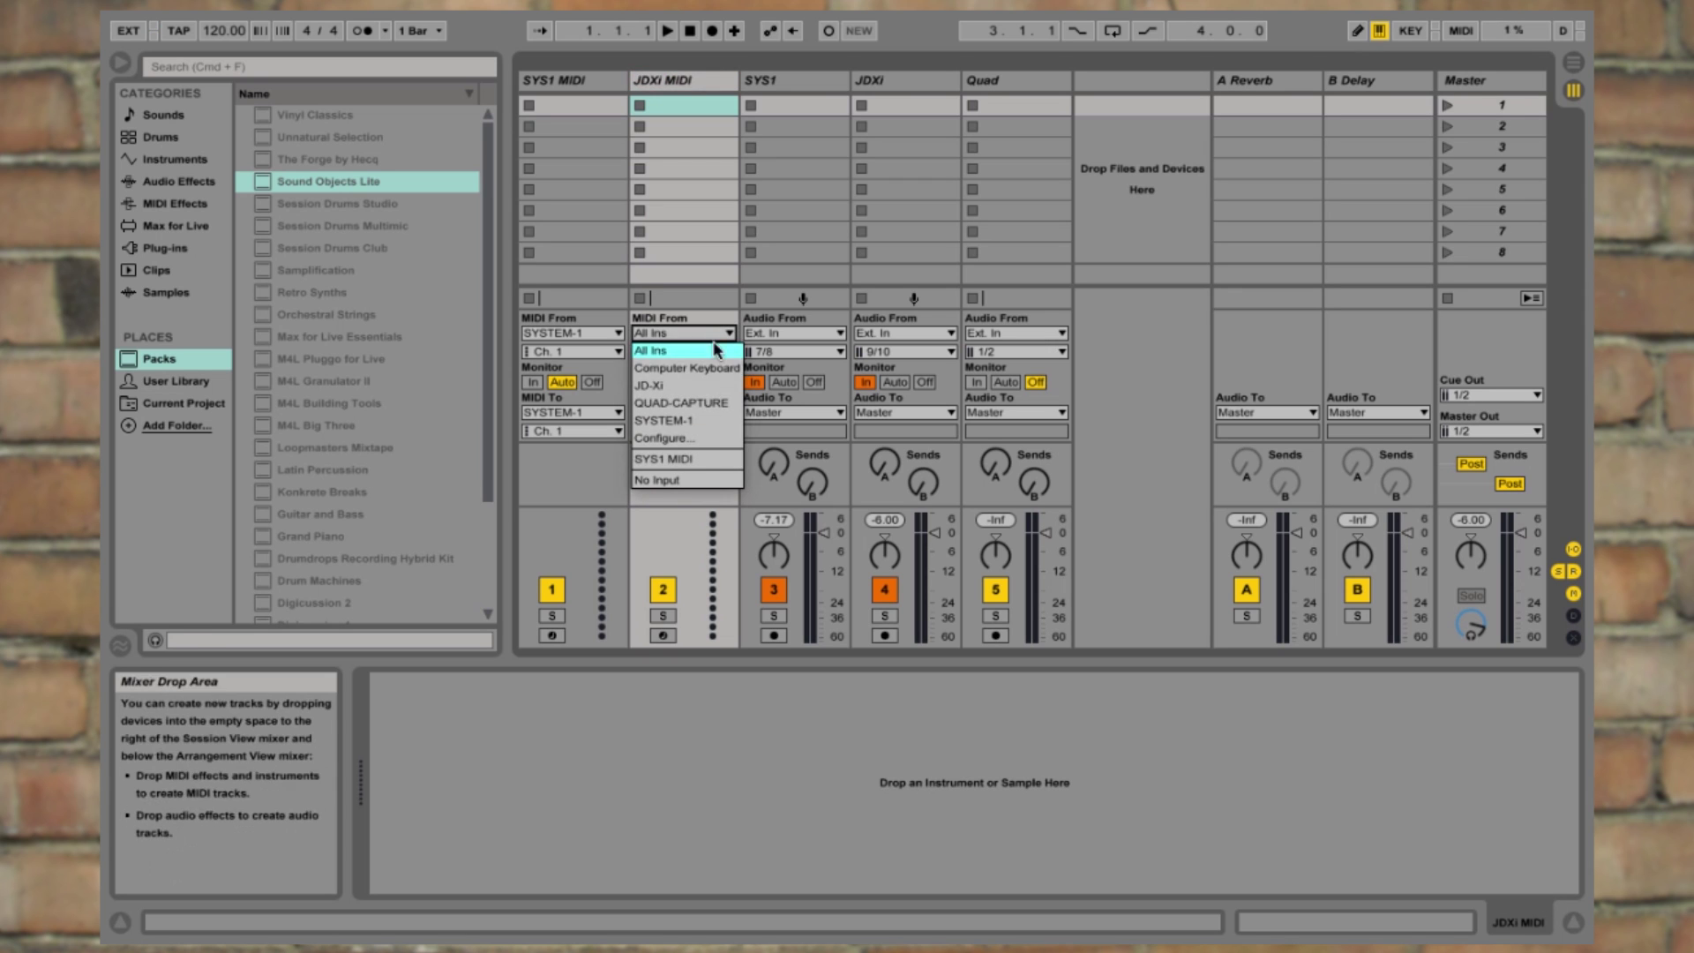
pyautogui.click(701, 371)
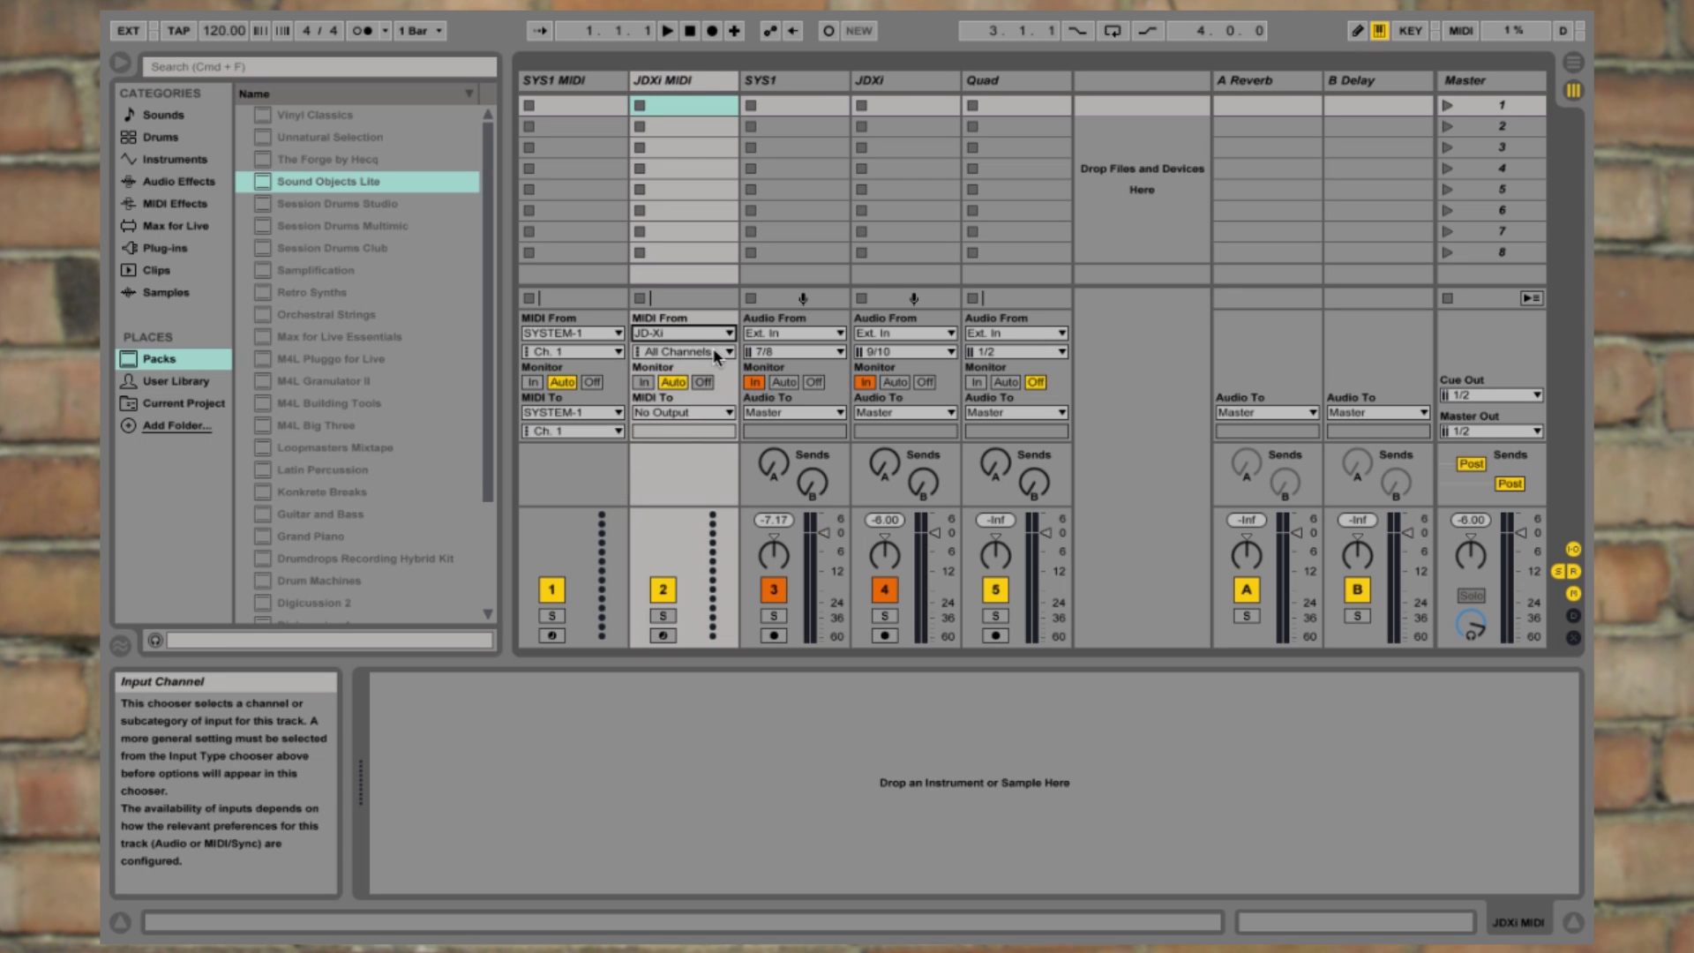
pyautogui.click(718, 354)
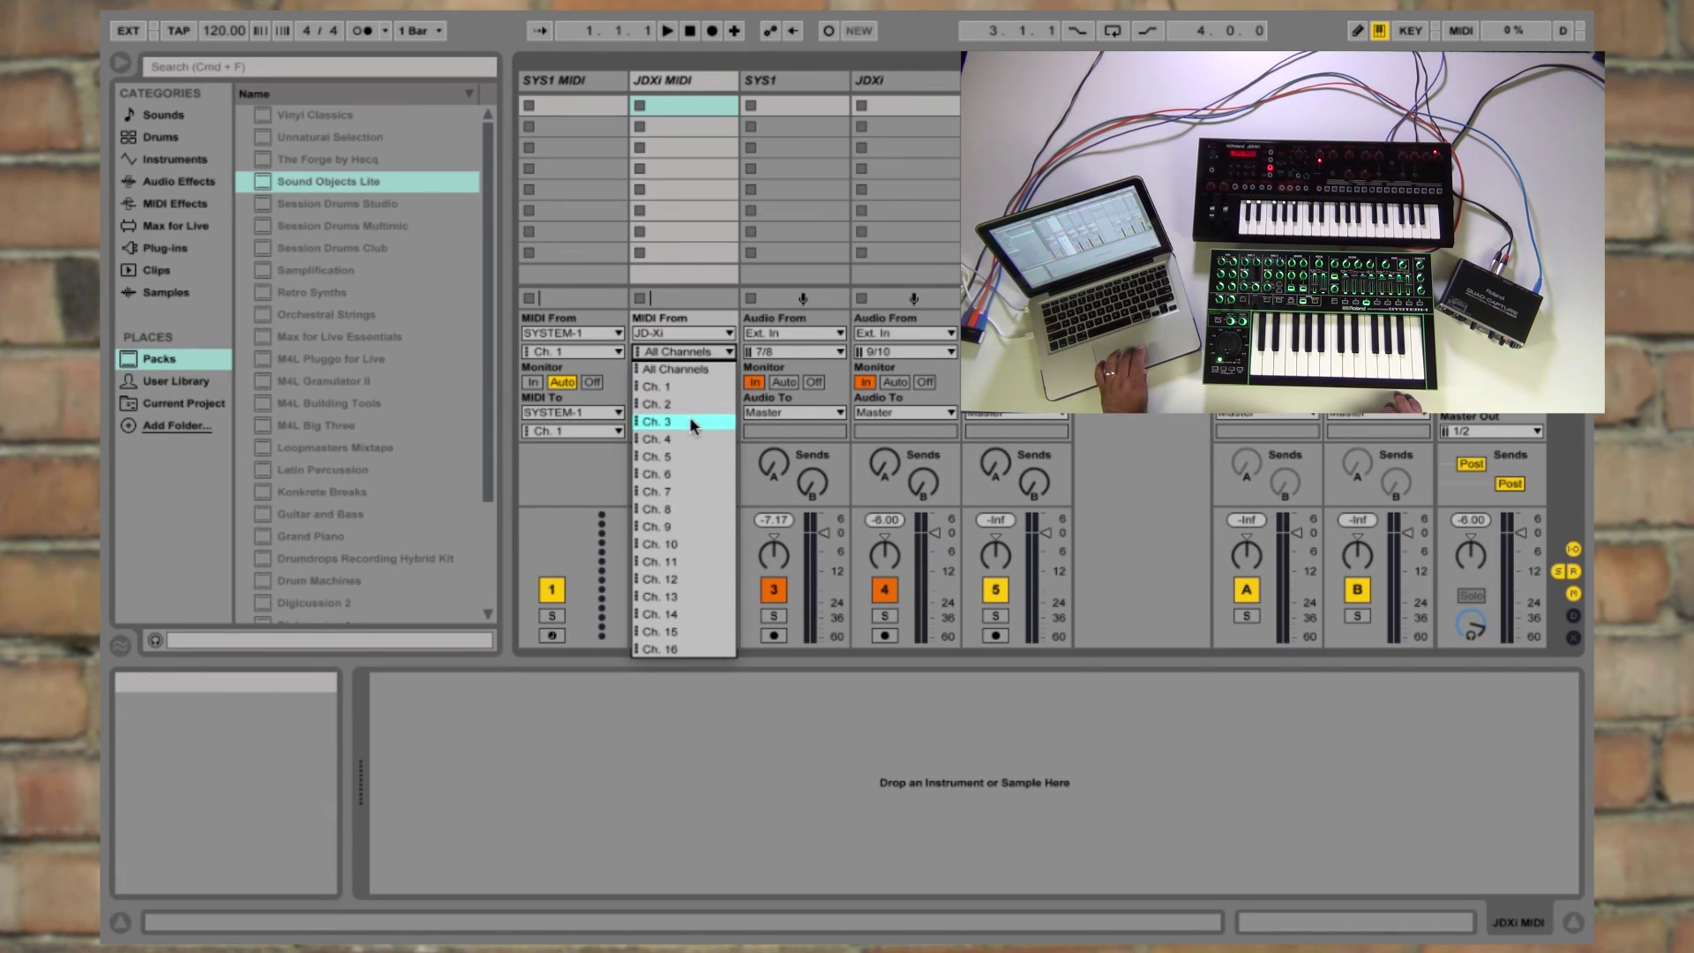
pyautogui.click(680, 545)
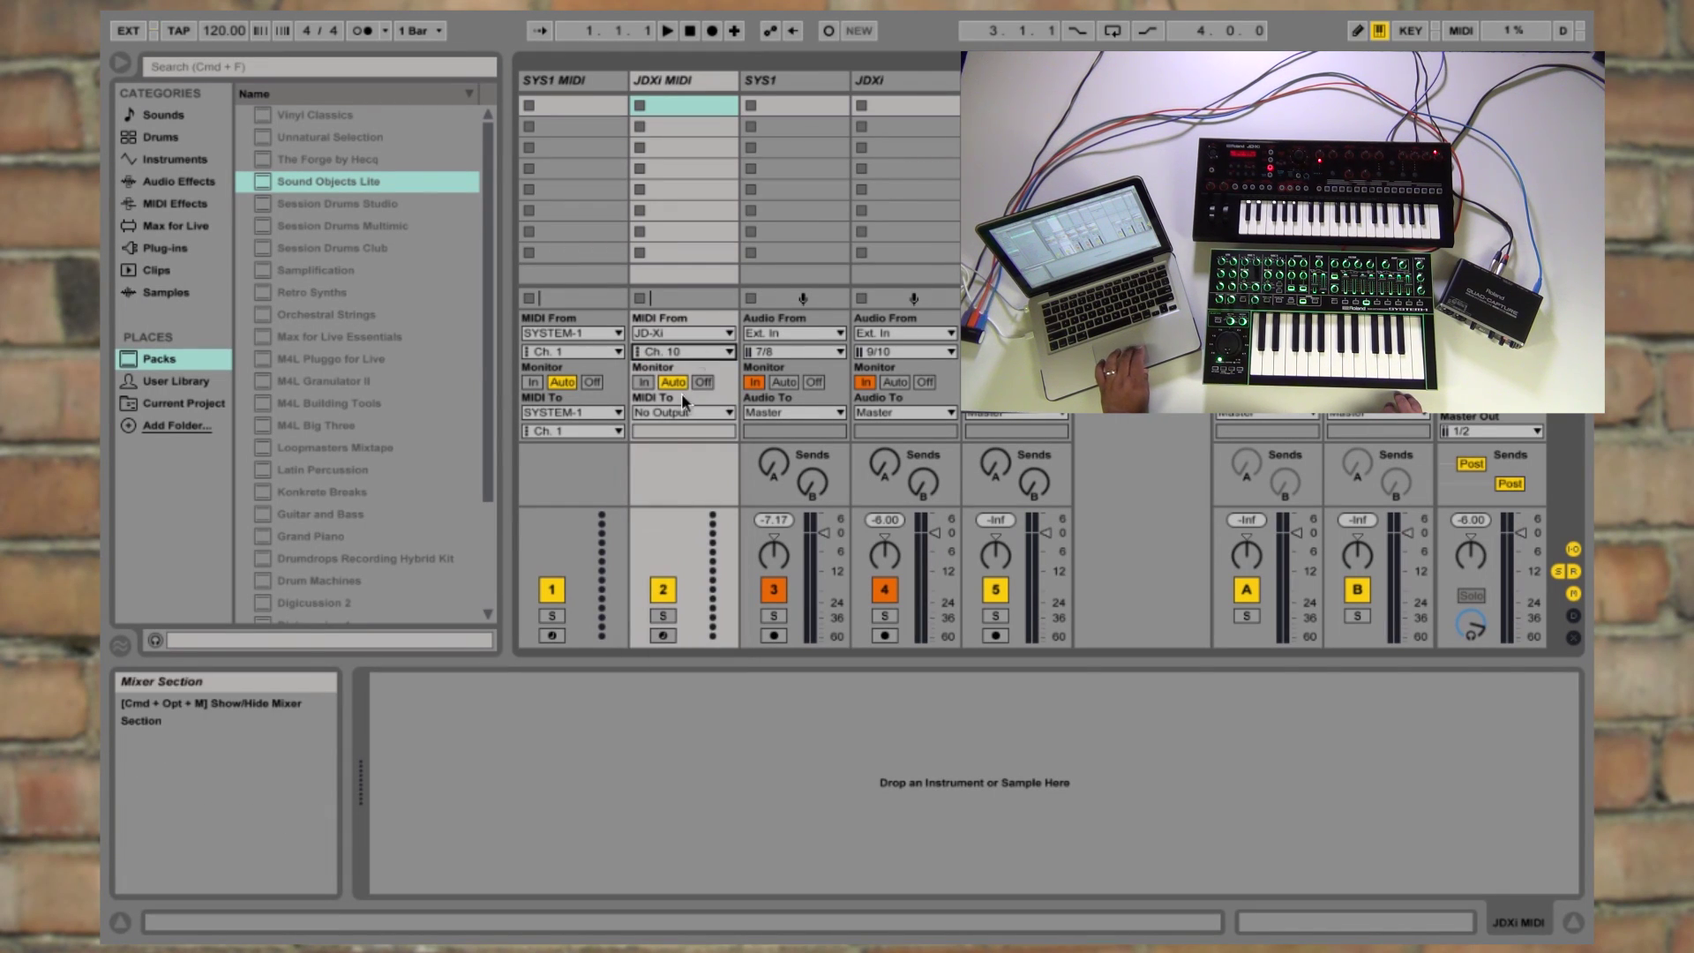
# - Send the JDXi MIDI track's output to JD-Xi on channel 10
pyautogui.click(716, 412)
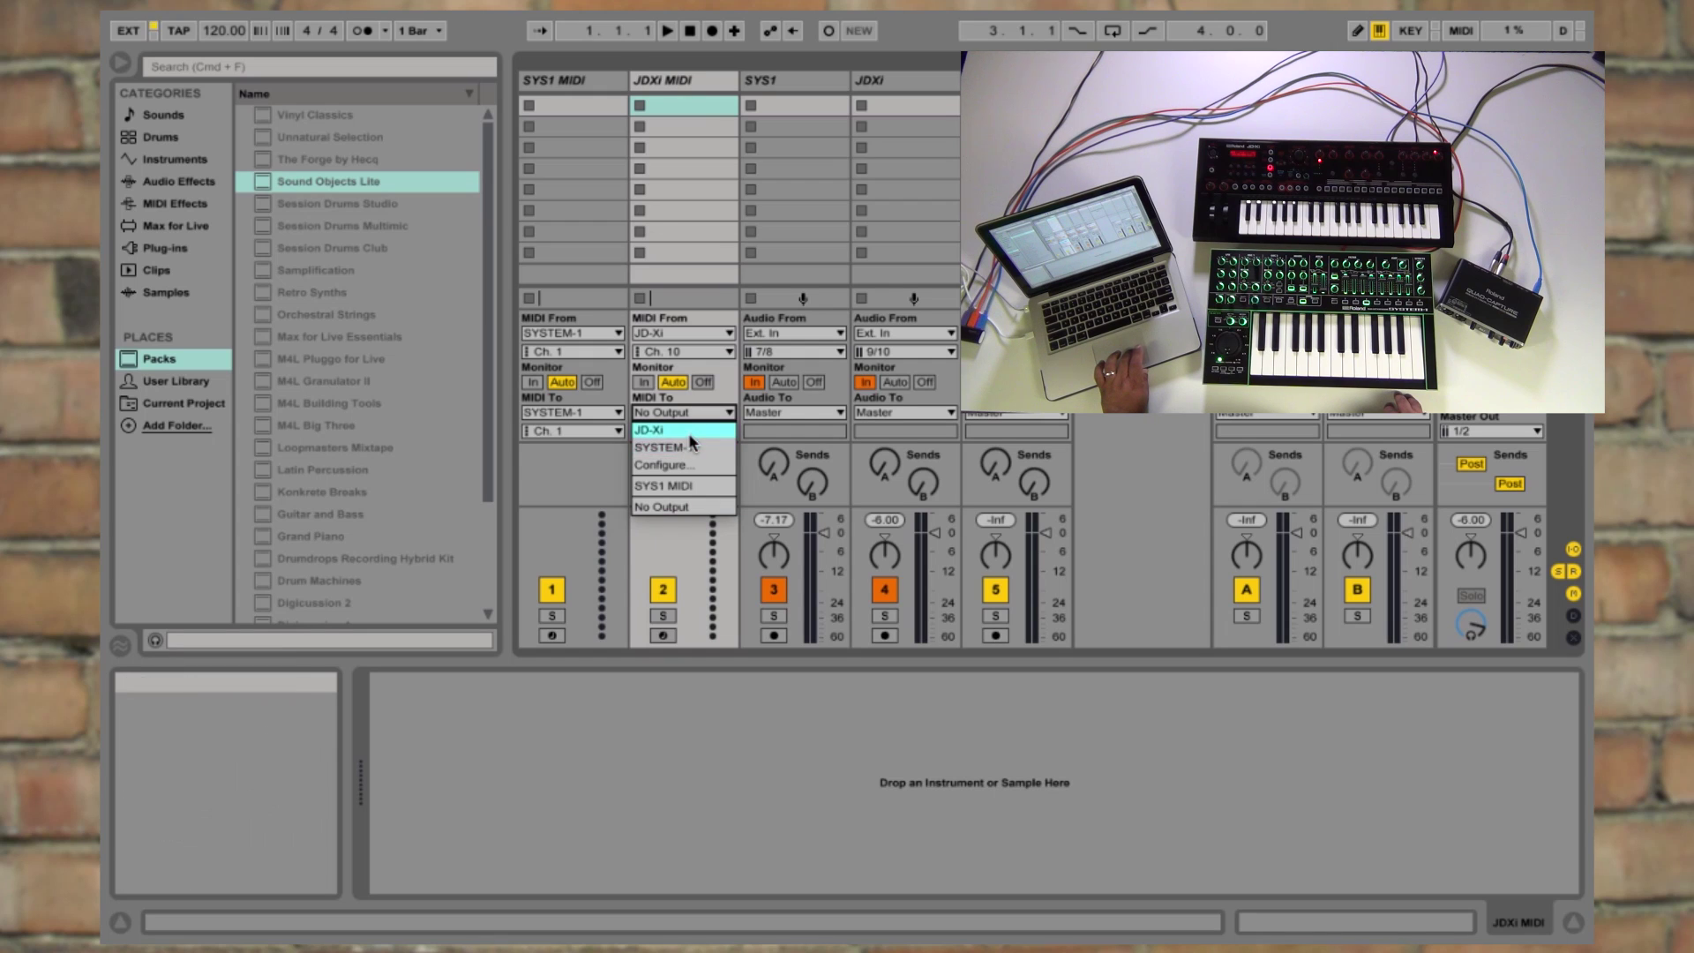
pyautogui.click(691, 431)
pyautogui.click(698, 431)
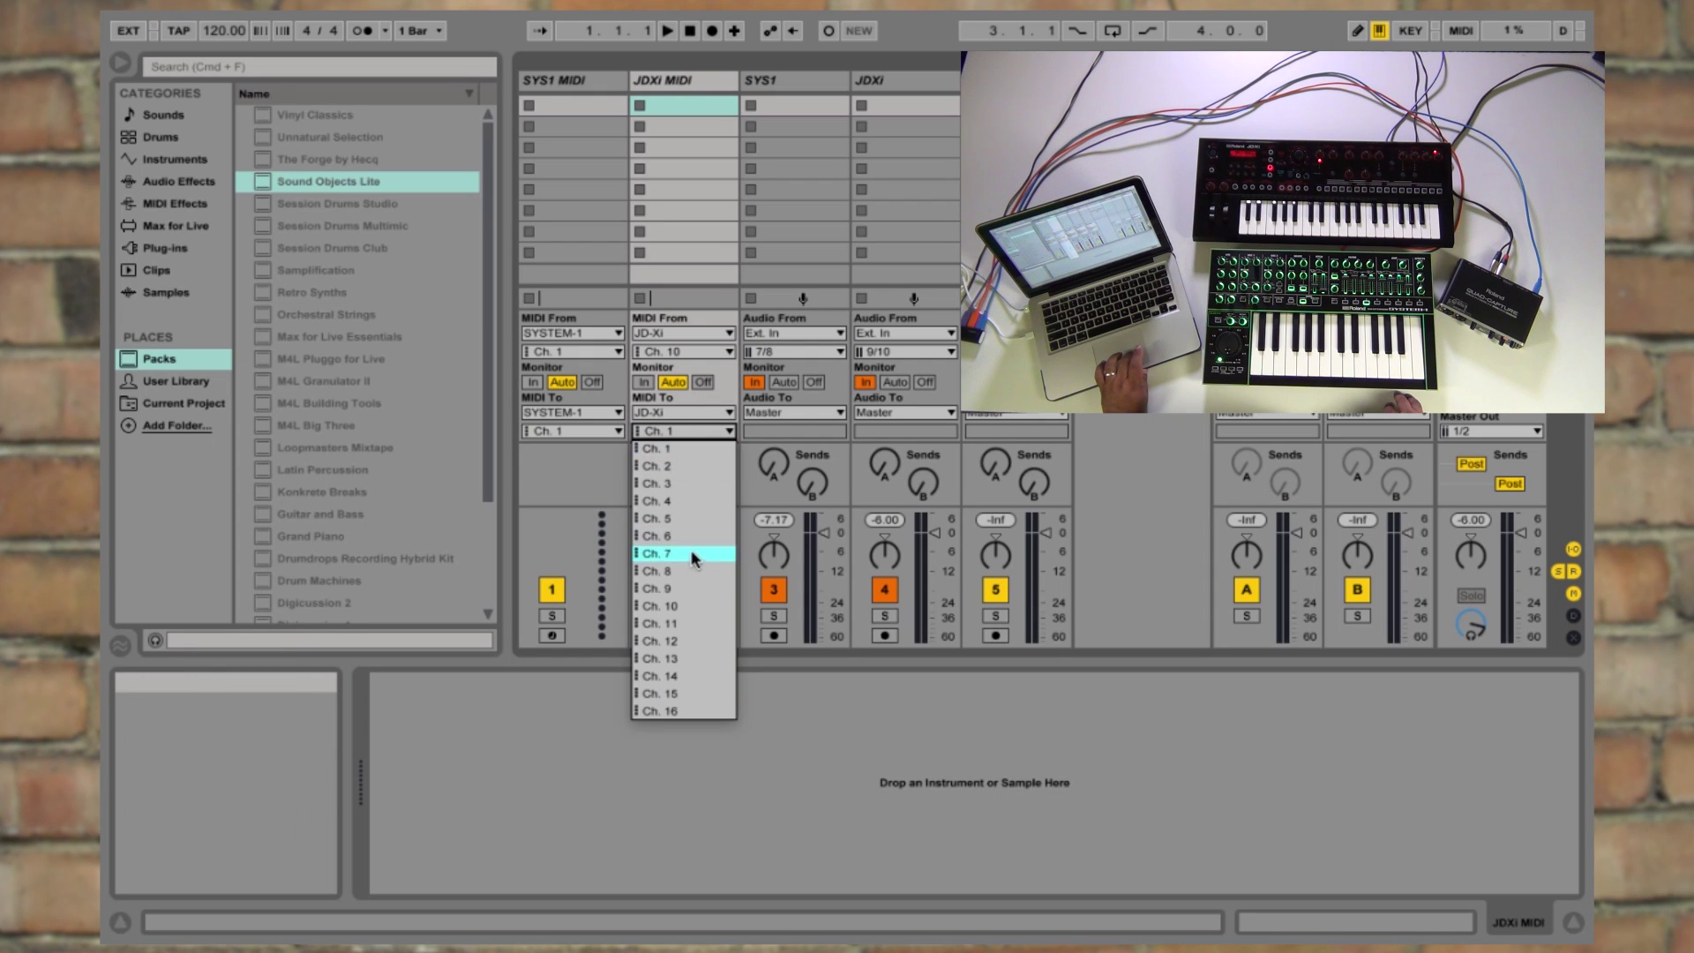
pyautogui.click(691, 599)
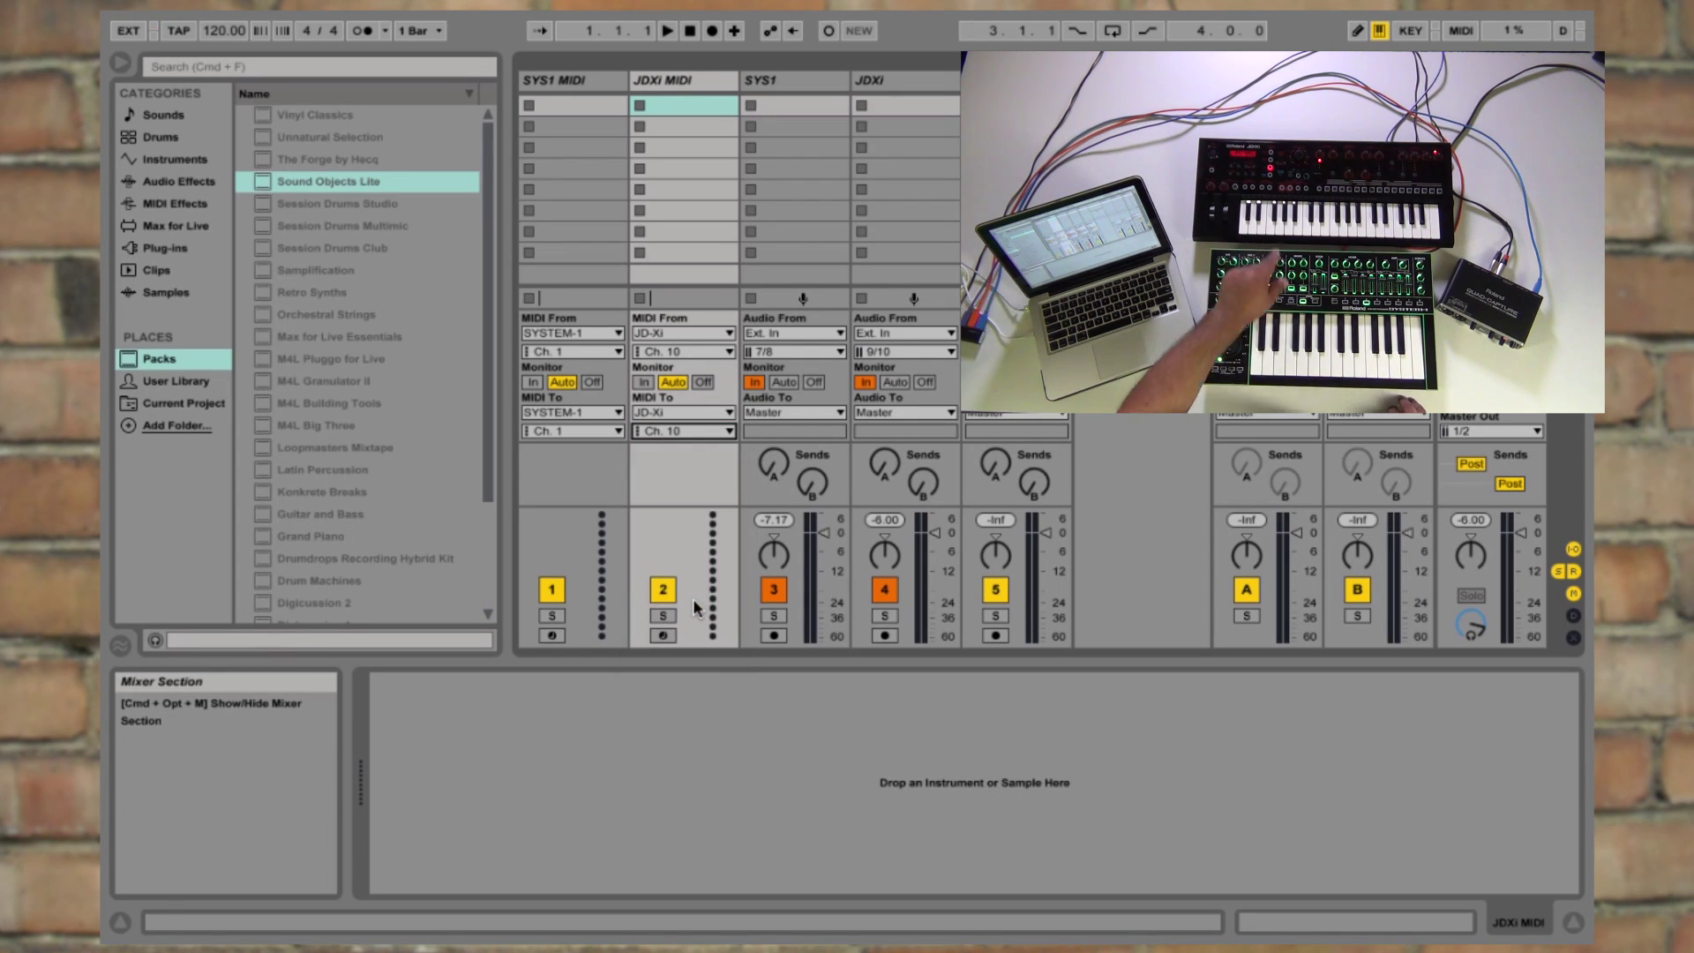